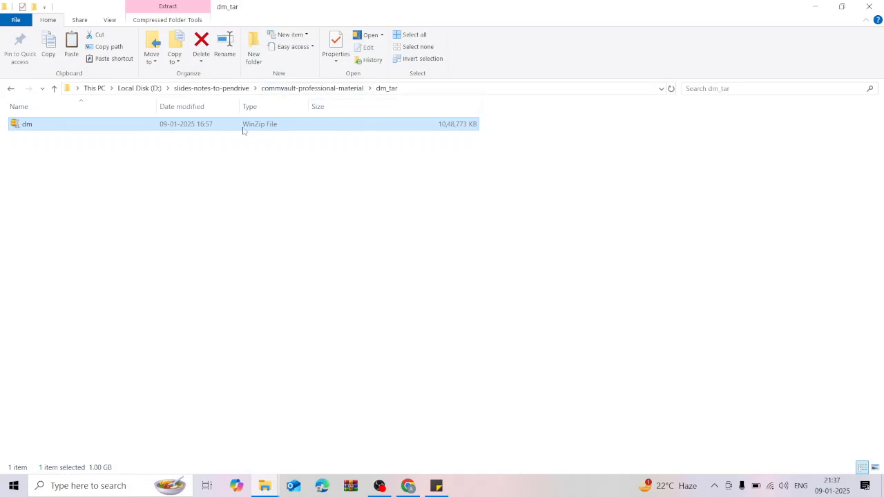
Leave the dm_tar folder with the 1.00 GB dm archive and switch to Google Chrome.
left_click(408, 486)
Go to portal.azure.com, list Virtual machines and open the Commserve VM's overview.
left_click(159, 36)
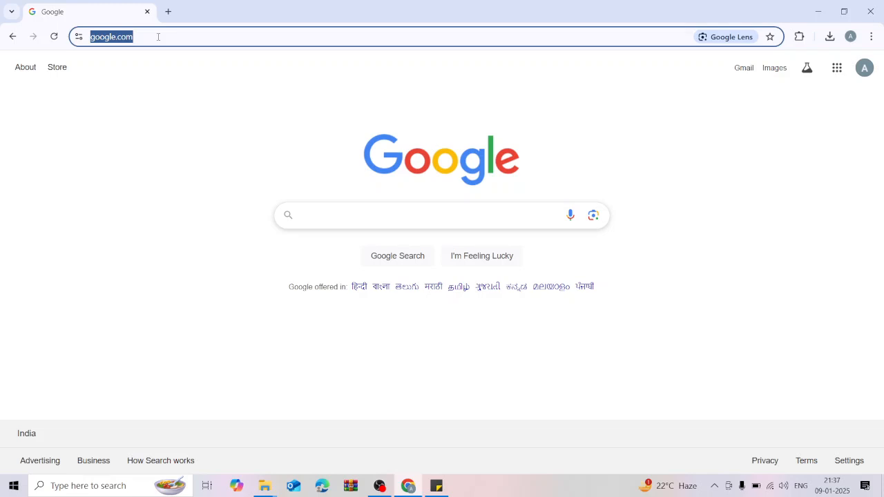
type("port")
key("Return")
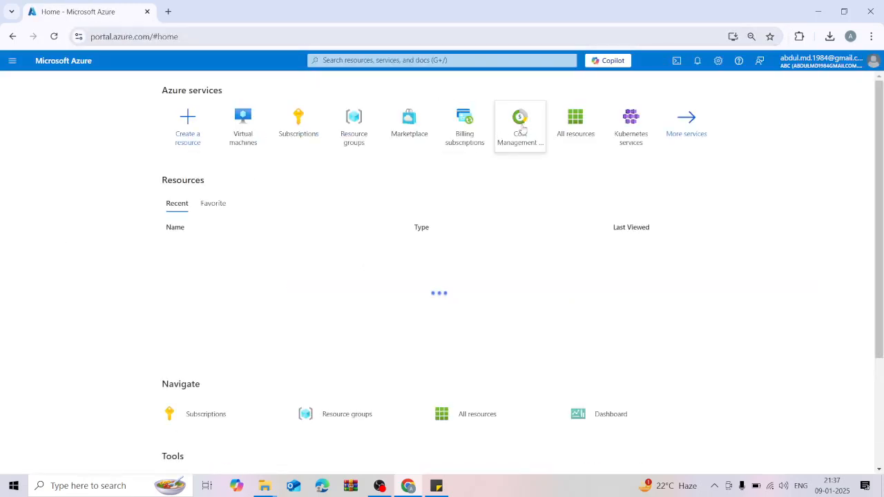
left_click(254, 139)
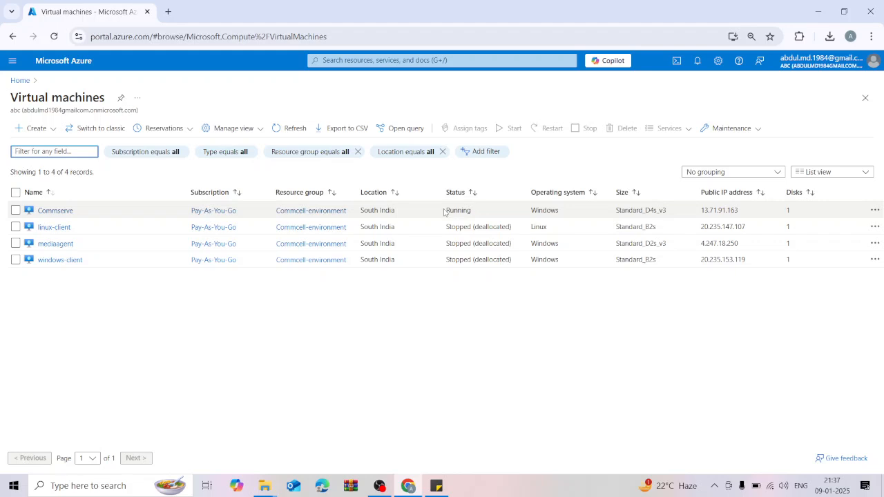
left_click_drag(444, 212, 489, 212)
left_click(55, 211)
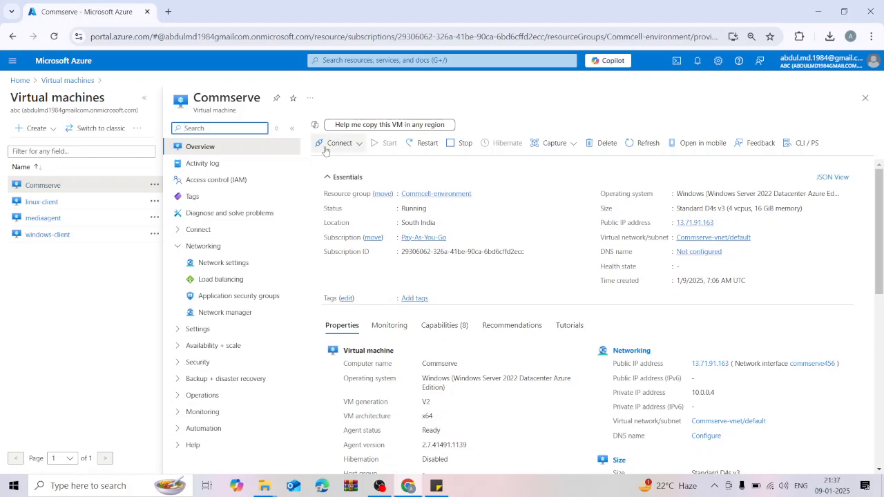
Download the Commserve RDP file, replacing the existing Commserve file.
left_click(359, 144)
left_click(344, 165)
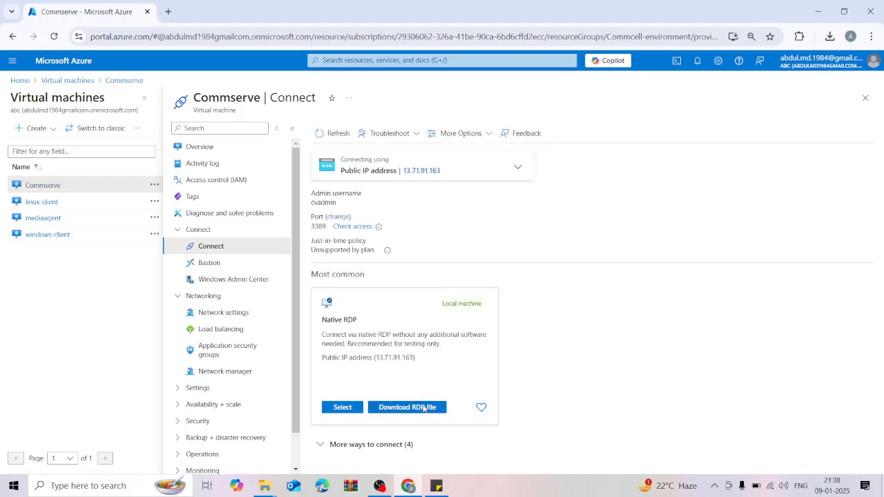
left_click(424, 408)
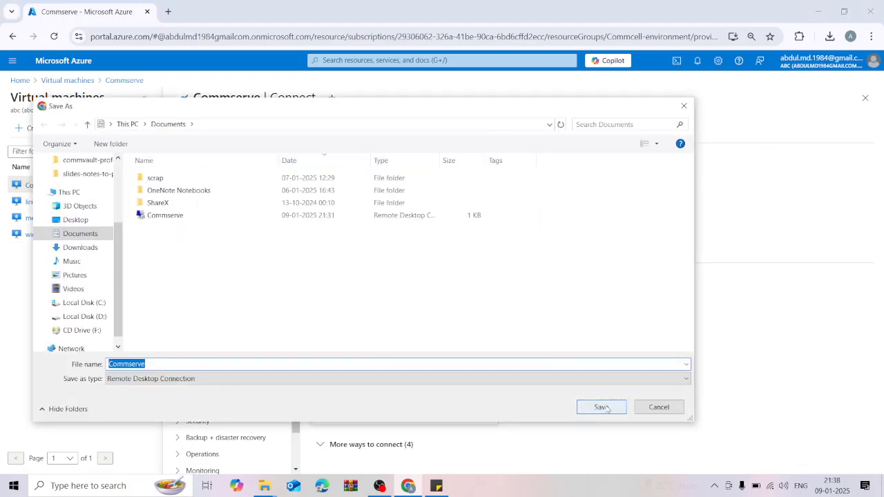
left_click(603, 407)
left_click(460, 246)
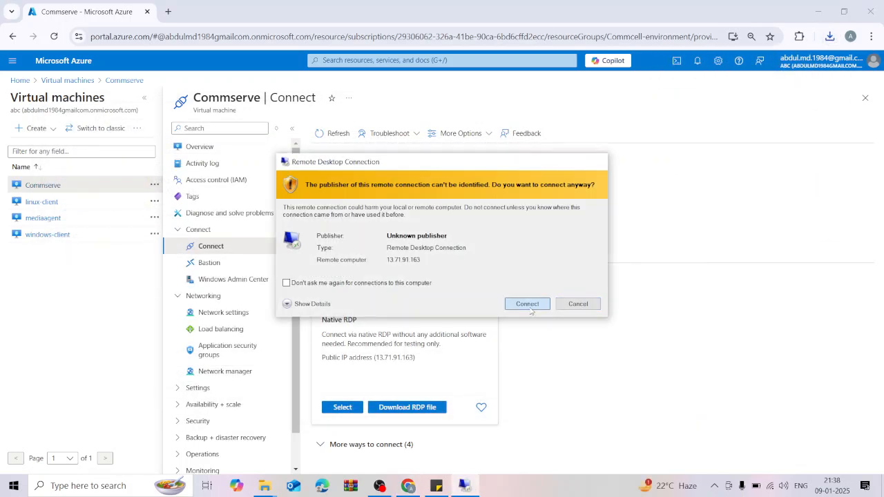
Connect to Commserve with the admin password and accept the certificate warning.
left_click(527, 303)
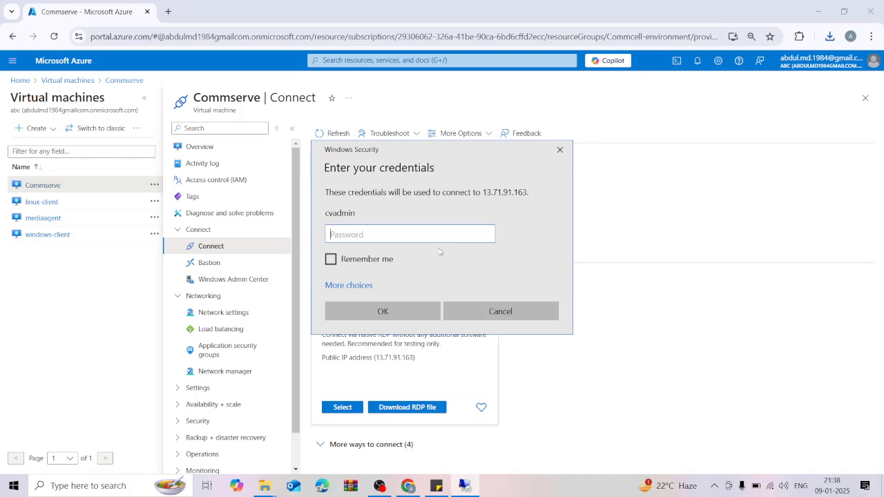
type("•")
left_click(403, 312)
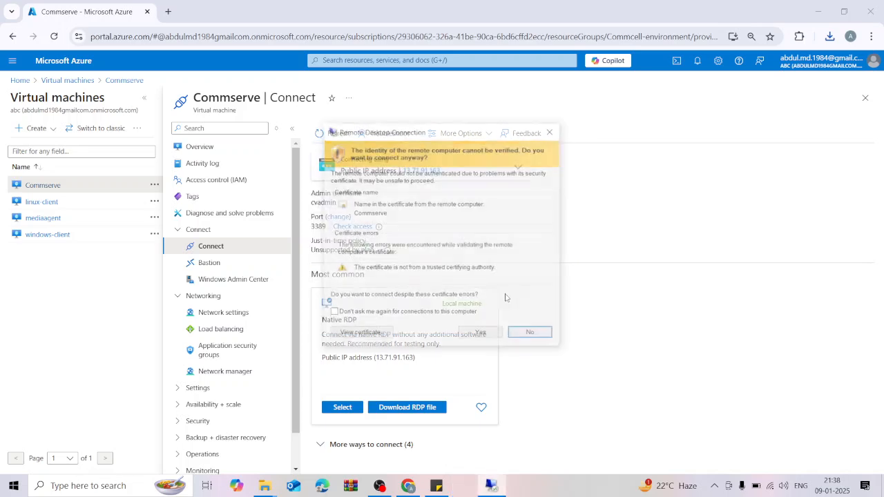
left_click(483, 335)
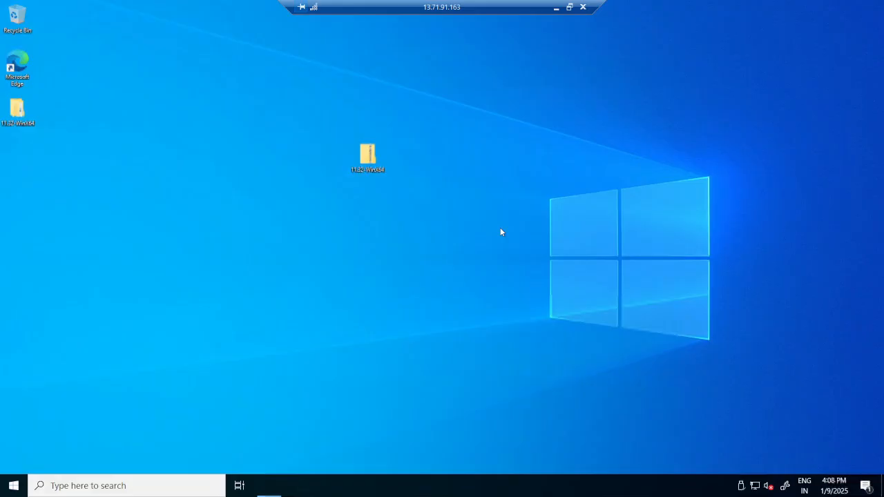
Minimize the remote session and copy the dm archive from the local dm_tar folder.
left_click(460, 190)
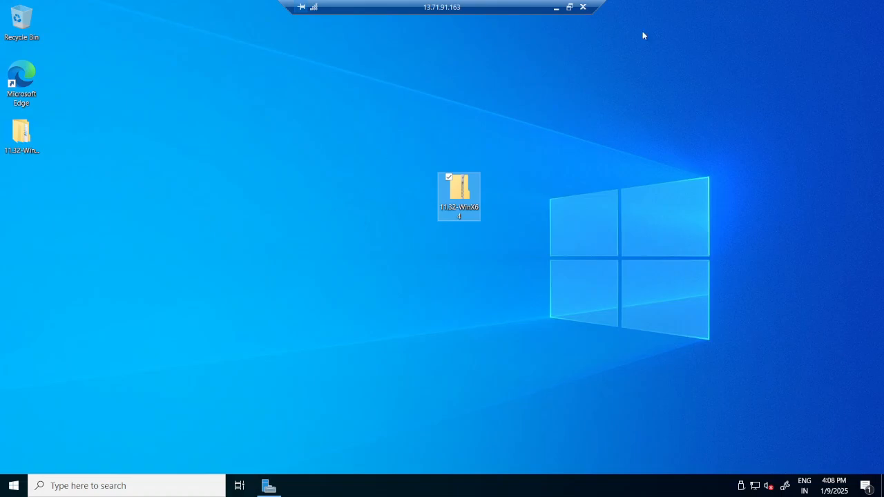
left_click(556, 7)
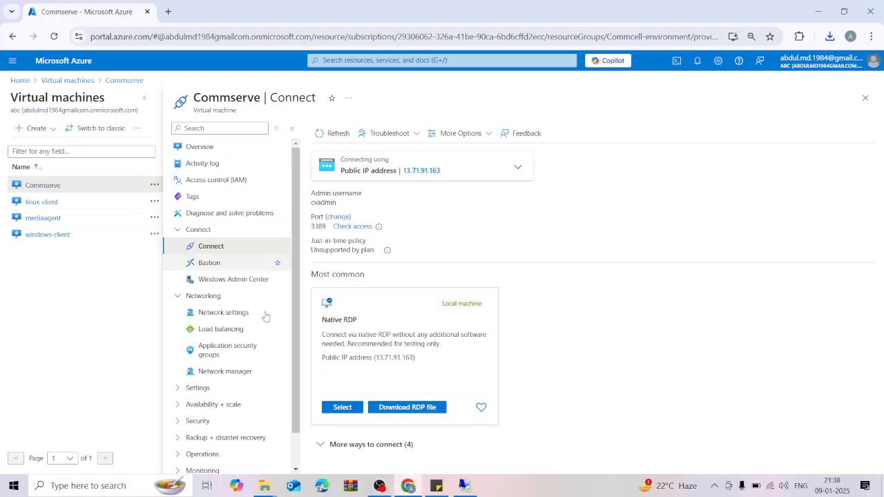
mouse_move(273, 489)
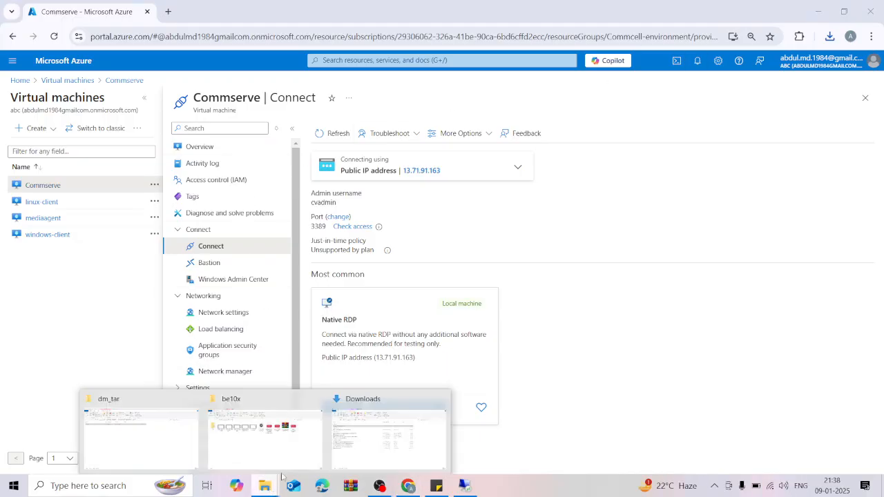
left_click(148, 447)
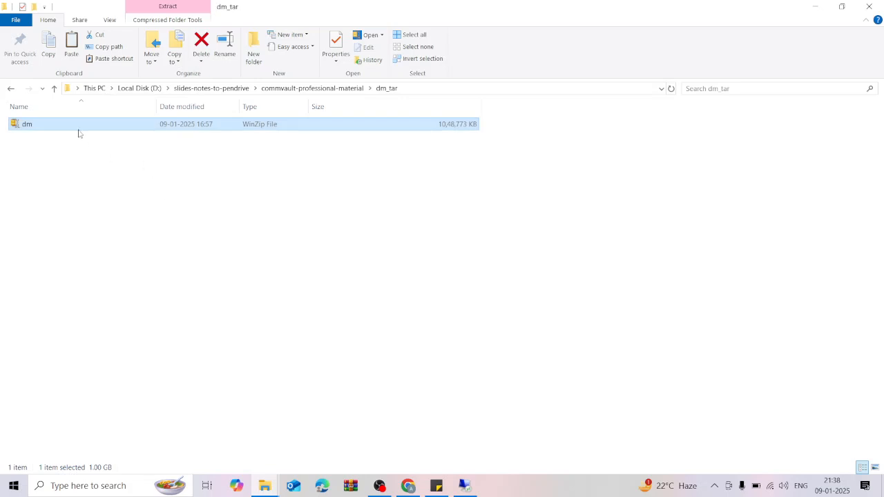
right_click(99, 127)
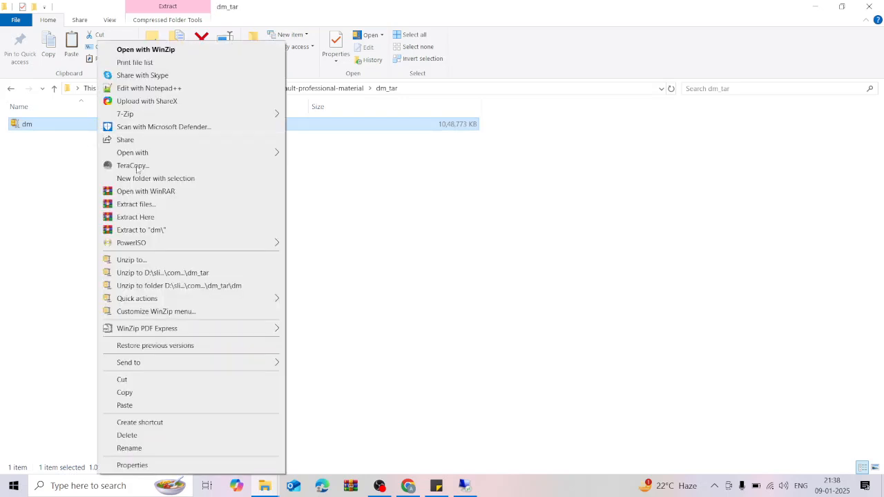
left_click(139, 393)
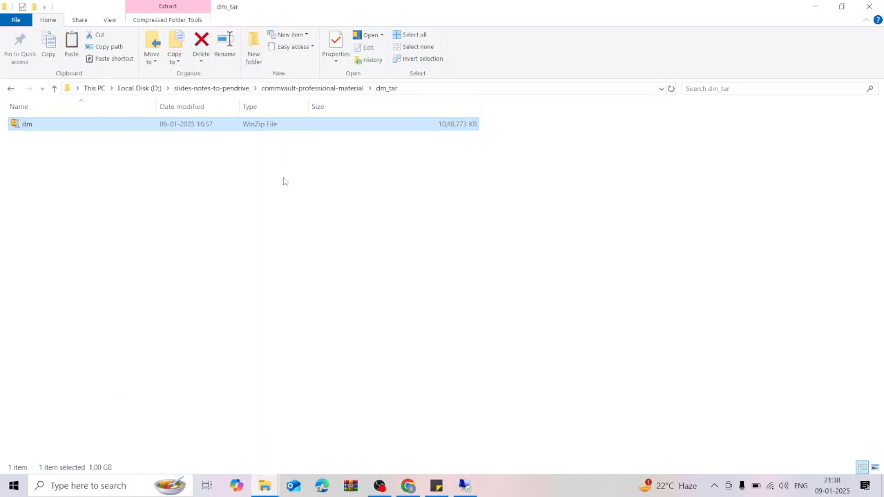
Paste the dm archive onto the Commserve VM's desktop.
left_click(465, 486)
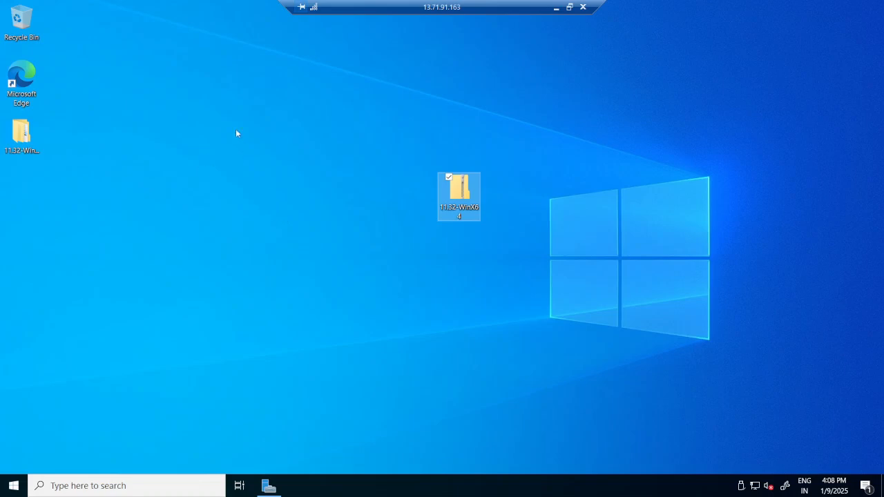
right_click(236, 131)
left_click(188, 180)
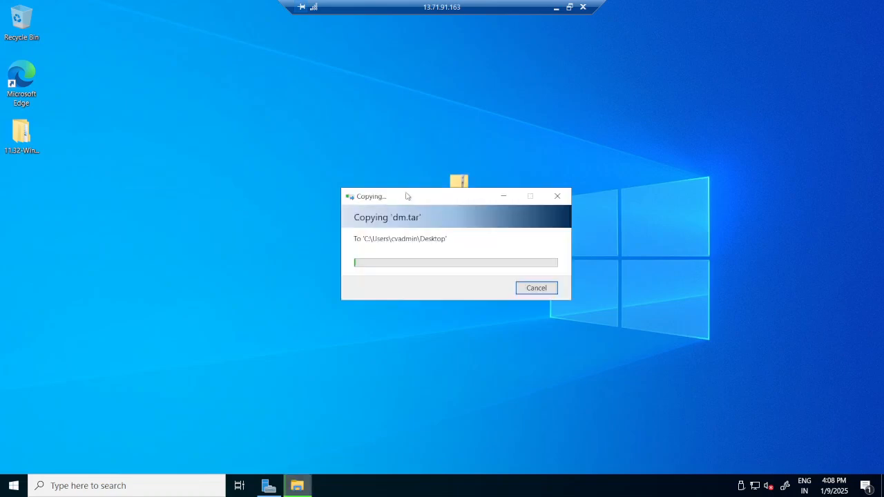
Wait for the dm.tar copy to finish, moving and hiding the progress window meanwhile.
left_click(556, 7)
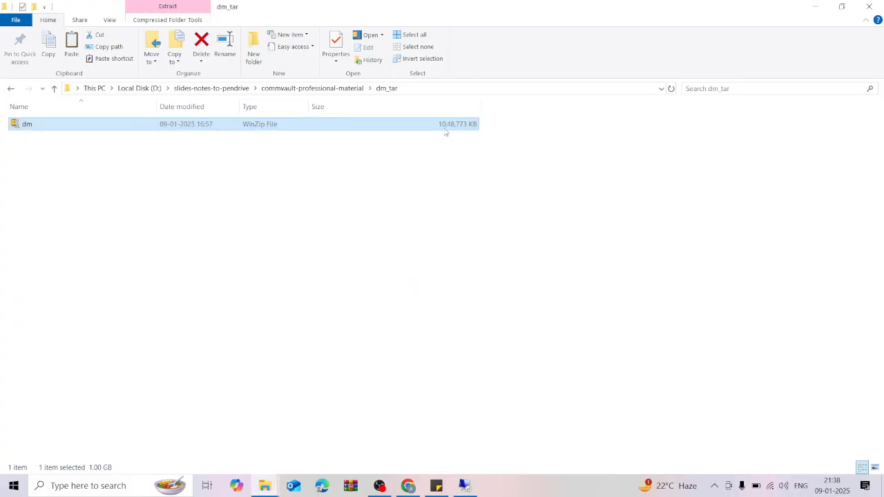
left_click(464, 486)
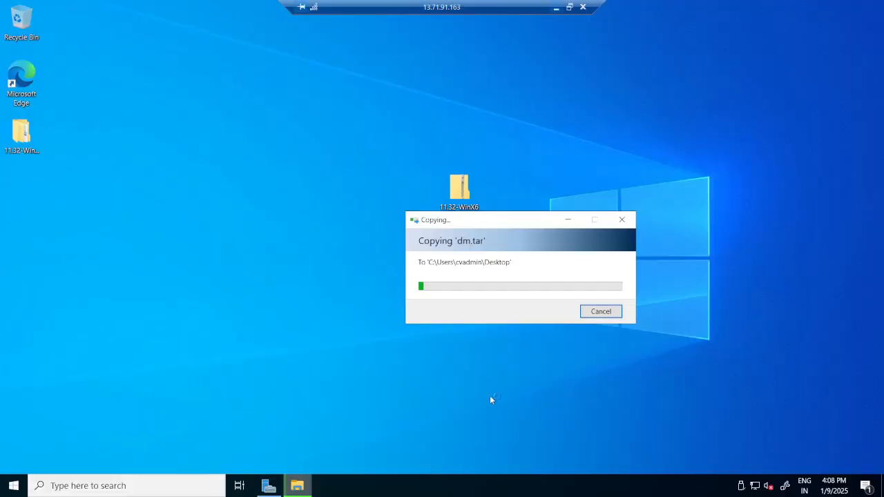
left_click_drag(493, 223, 474, 152)
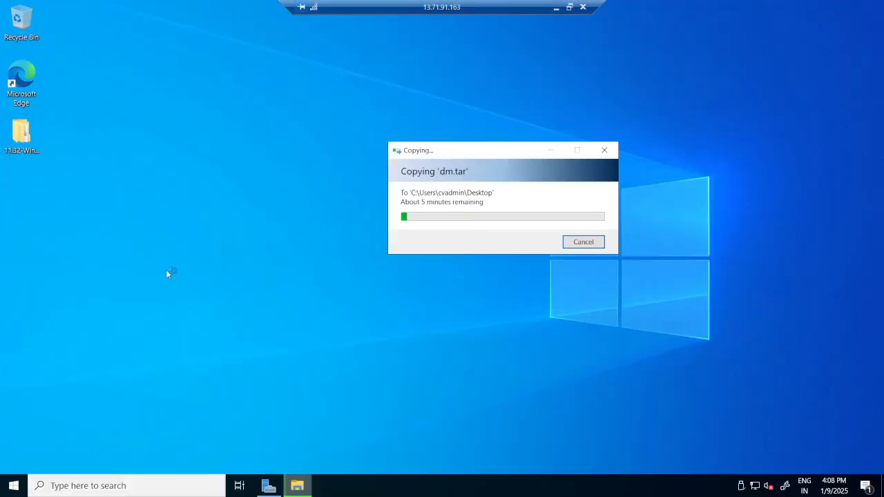
left_click(14, 486)
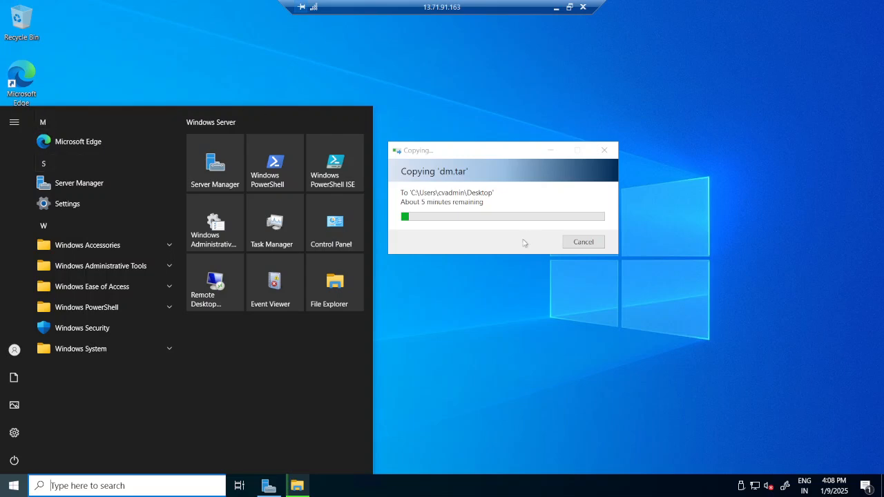
left_click(550, 151)
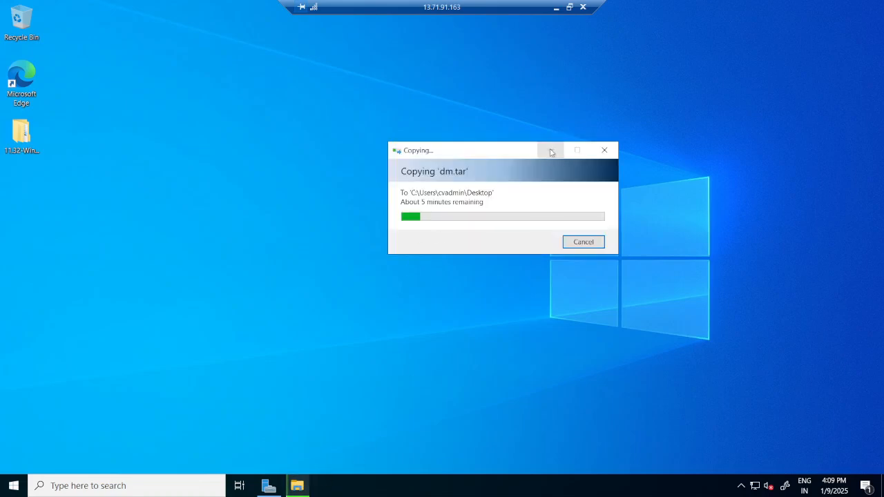
left_click(551, 150)
left_click(308, 485)
left_click(550, 150)
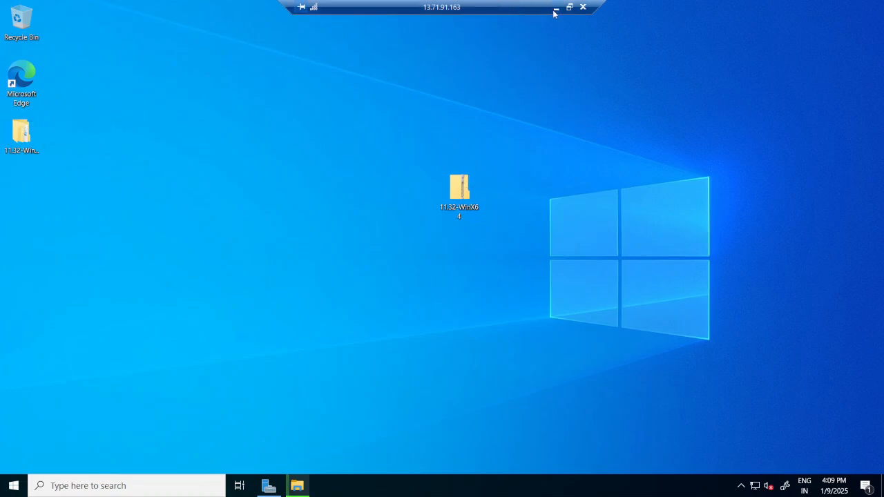
left_click(298, 484)
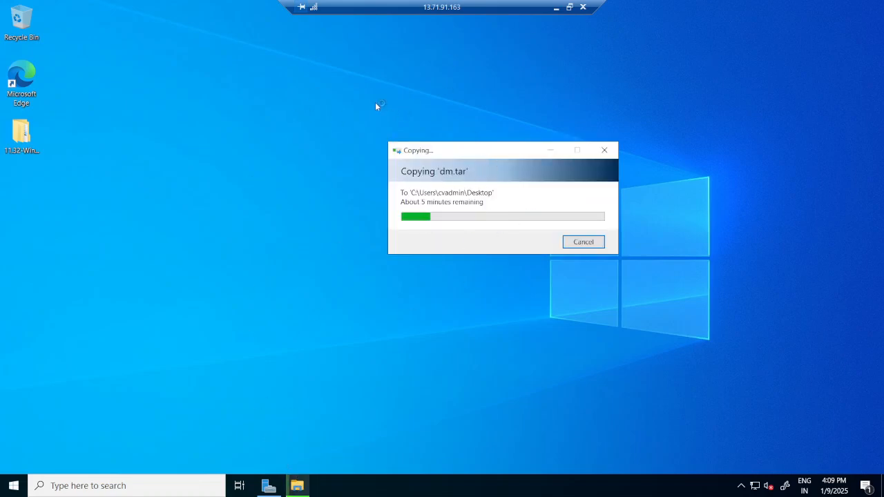
left_click(556, 6)
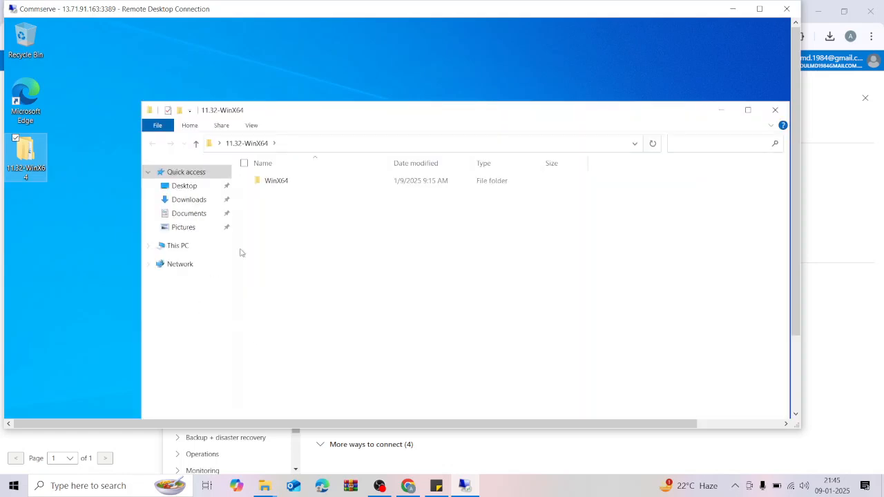
Maximize the session and create a folder named Softwares on the Desktop in File Explorer.
left_click(759, 9)
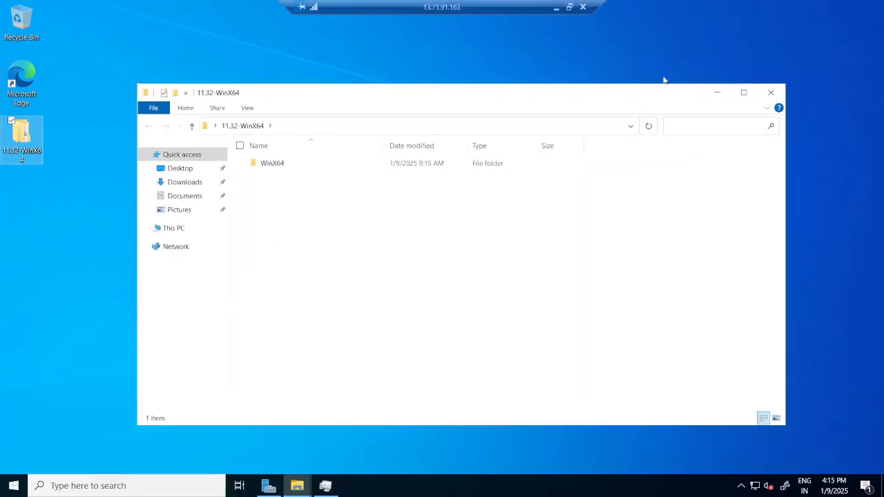
left_click(714, 94)
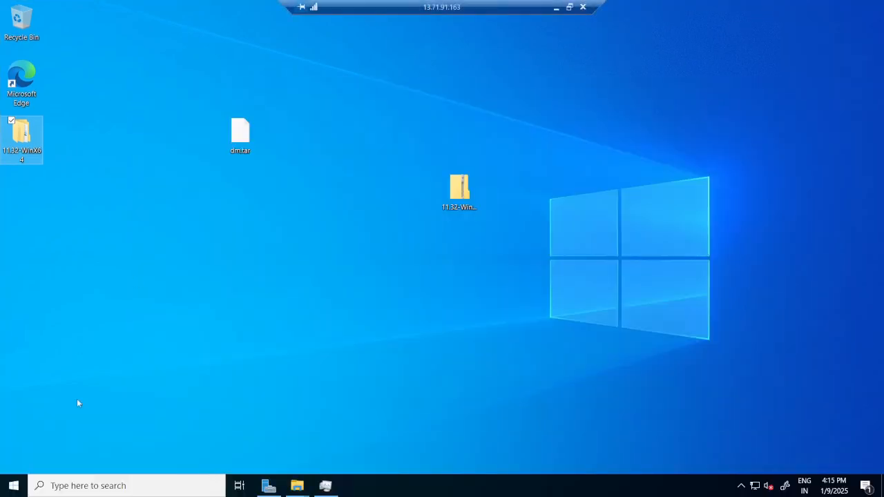
left_click(13, 485)
left_click(336, 289)
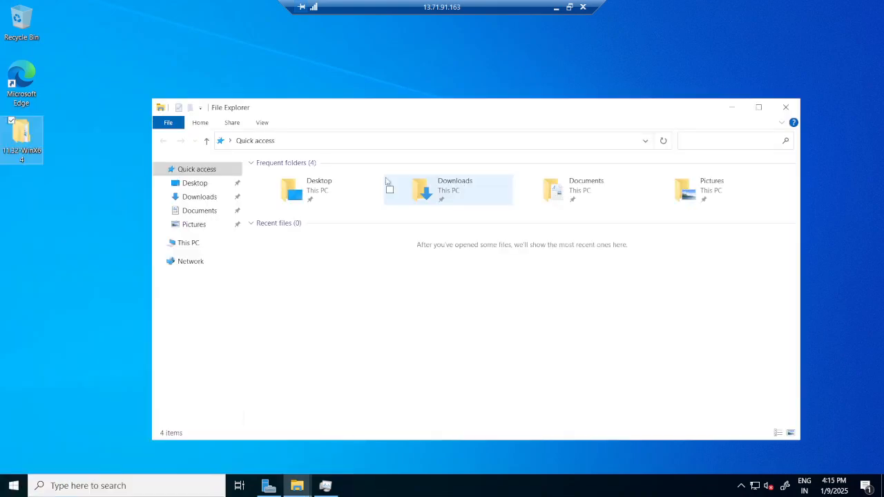
left_click(196, 183)
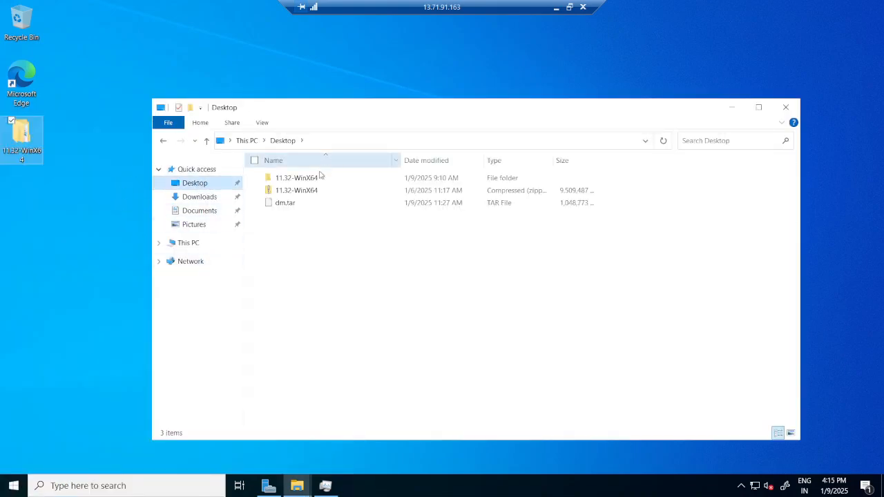
right_click(337, 251)
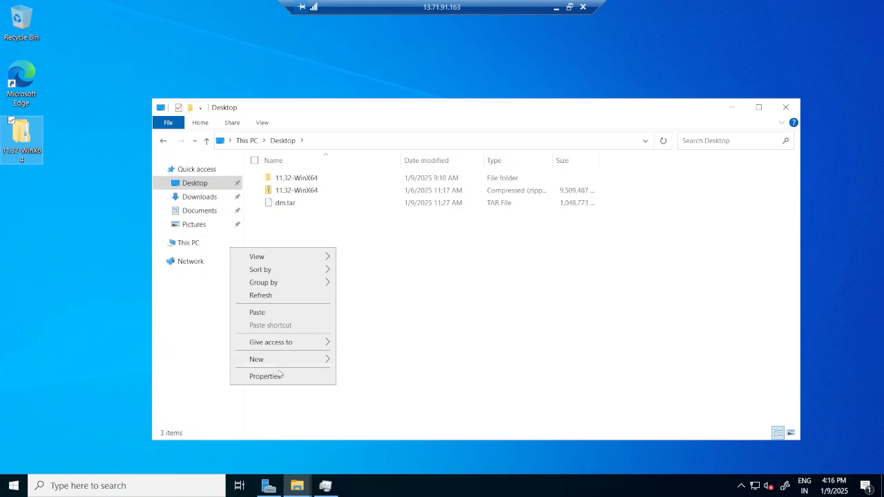
mouse_move(312, 365)
left_click(365, 361)
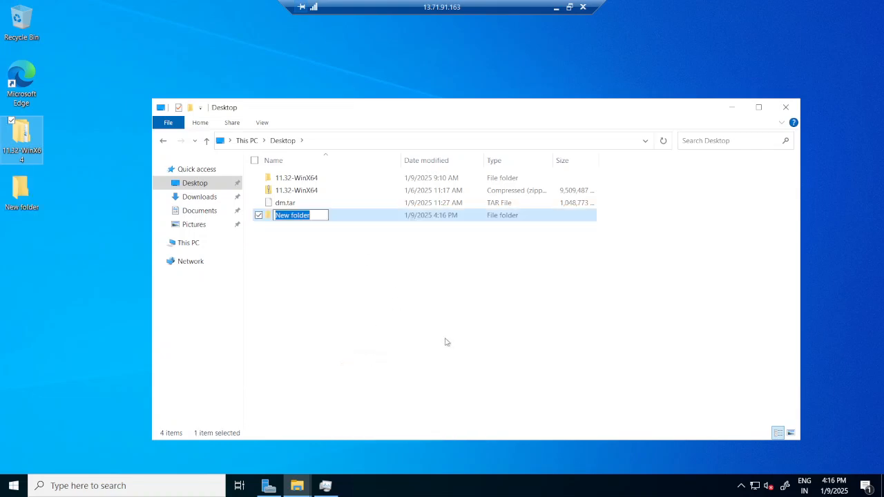
type("Softwares")
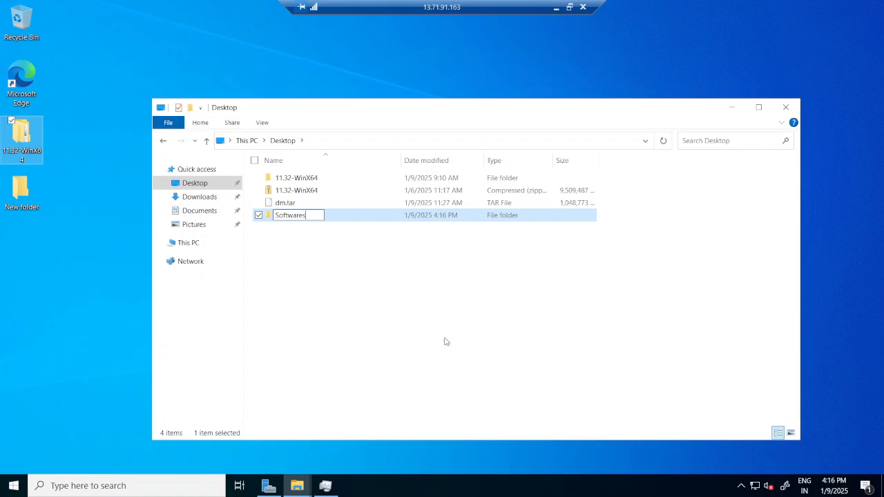
left_click(374, 303)
Move dm.tar and both 11.32-WinX64 items into the Softwares folder.
left_click(318, 181)
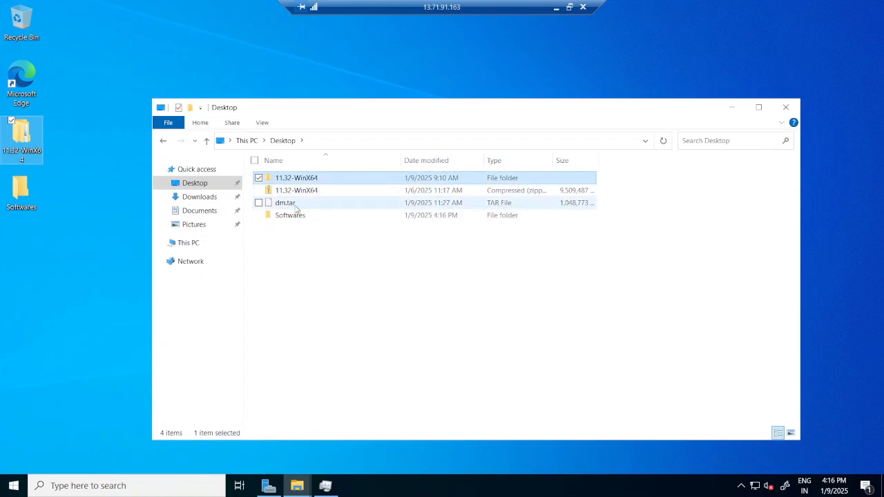
left_click(310, 203, "shift")
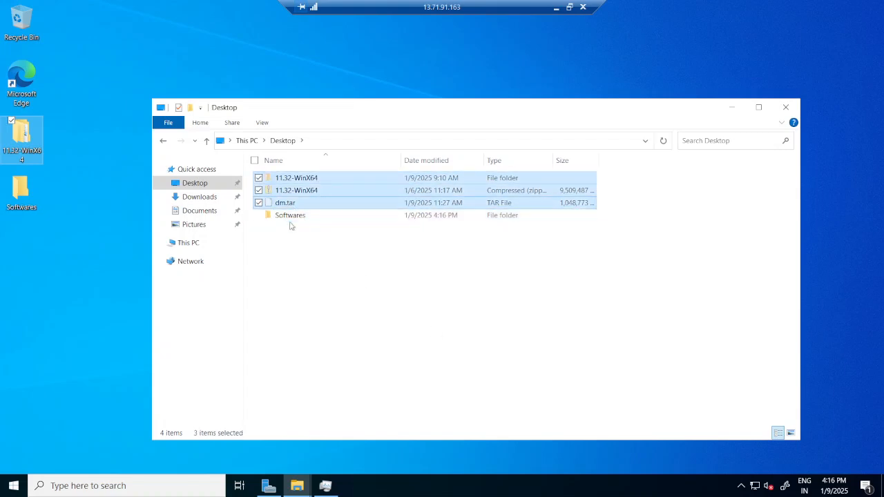
double_click(297, 218)
right_click(337, 197)
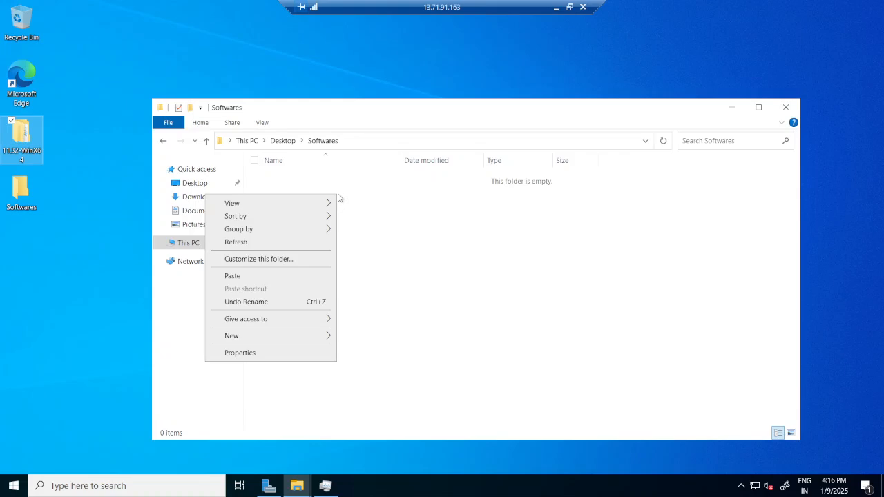
left_click(269, 278)
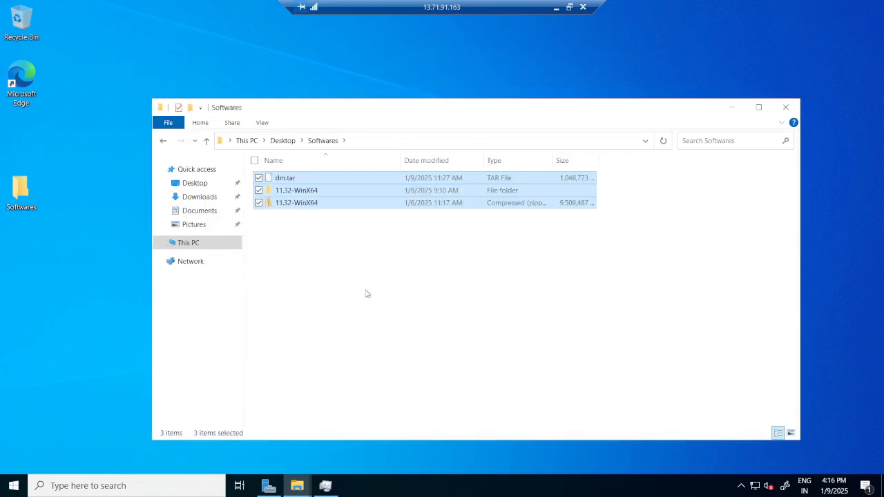
left_click(367, 294)
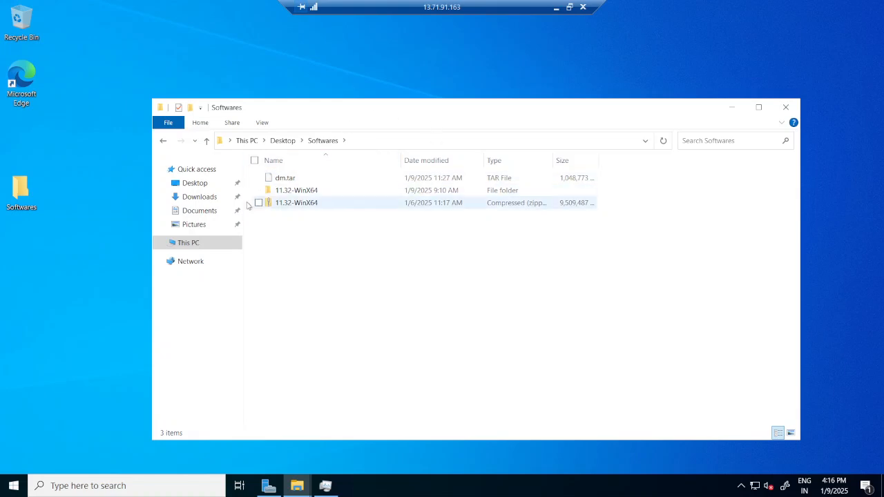
Open Softwares\11.32-WinX64\WinX64 and run Setup as administrator.
double_click(304, 190)
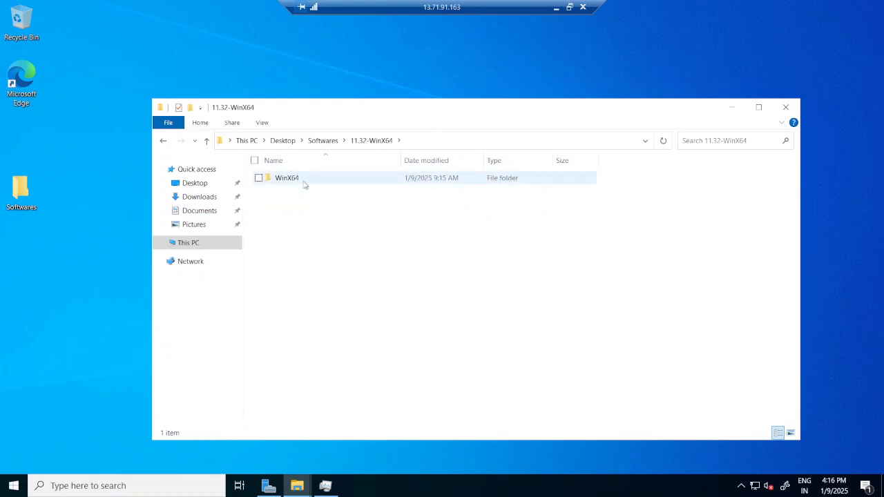
left_click(301, 182)
double_click(301, 182)
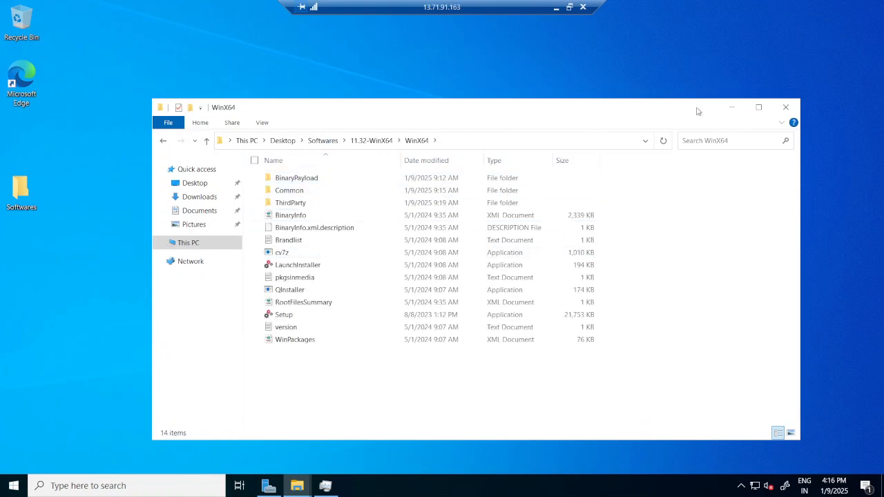
left_click_drag(503, 113, 482, 103)
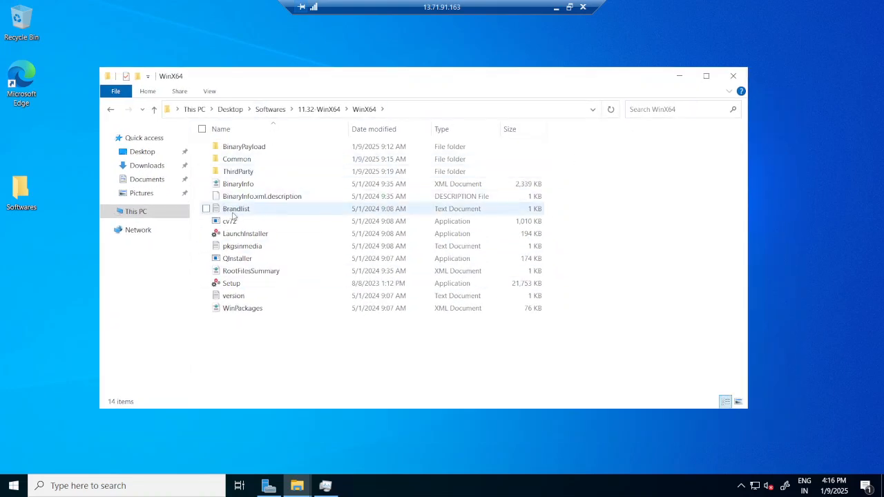
left_click_drag(529, 81, 548, 76)
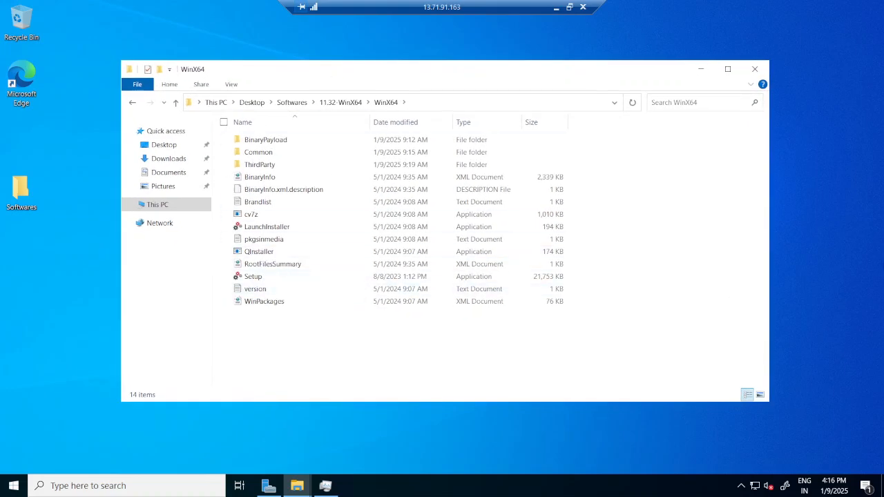
left_click(260, 279)
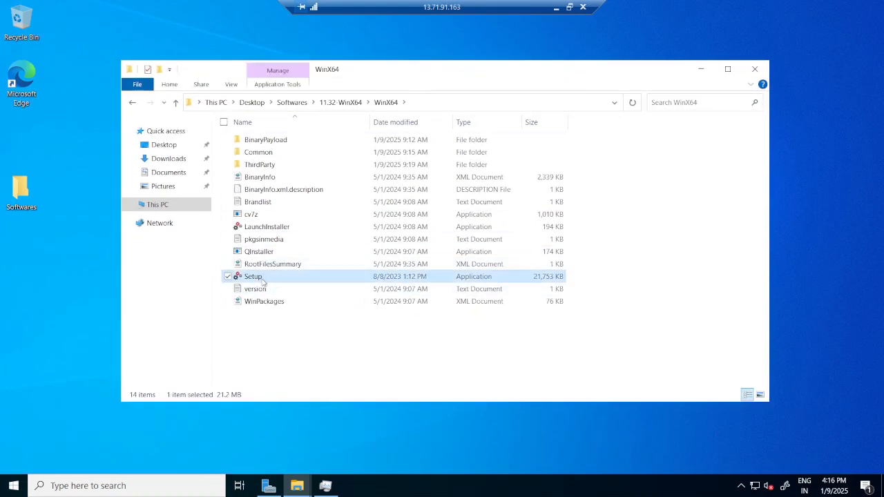
right_click(262, 282)
left_click(196, 304)
Keep English (United States), agree to the license, and choose Install packages on this computer.
left_click(700, 69)
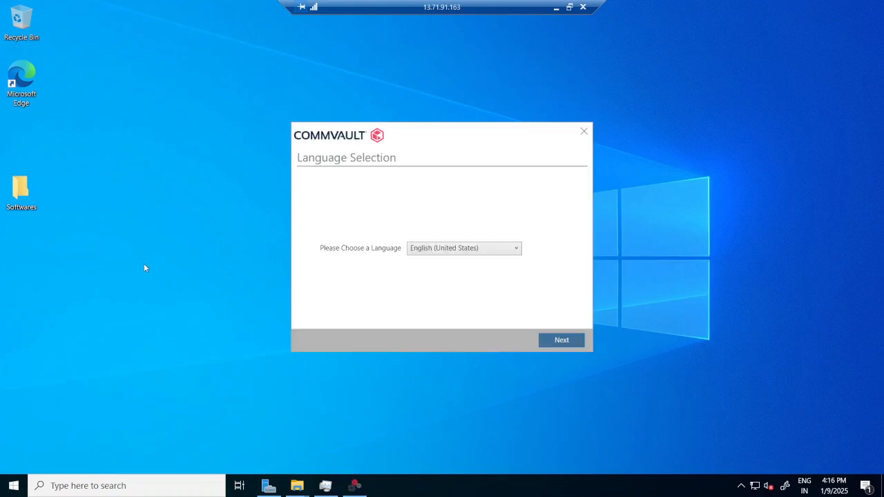
left_click_drag(411, 134, 384, 127)
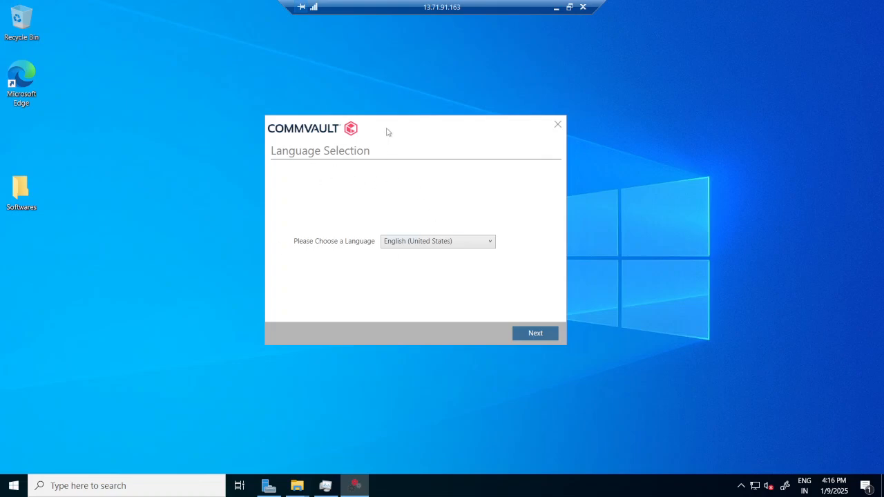
left_click_drag(387, 131, 418, 129)
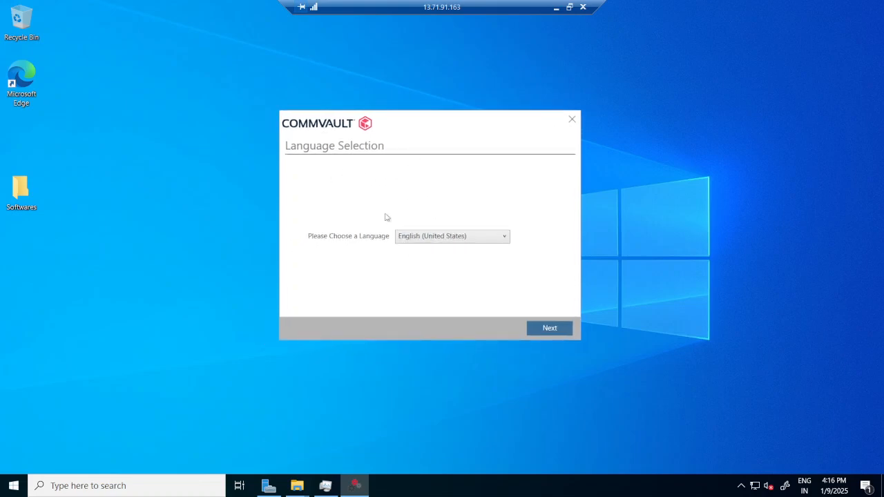
left_click(557, 330)
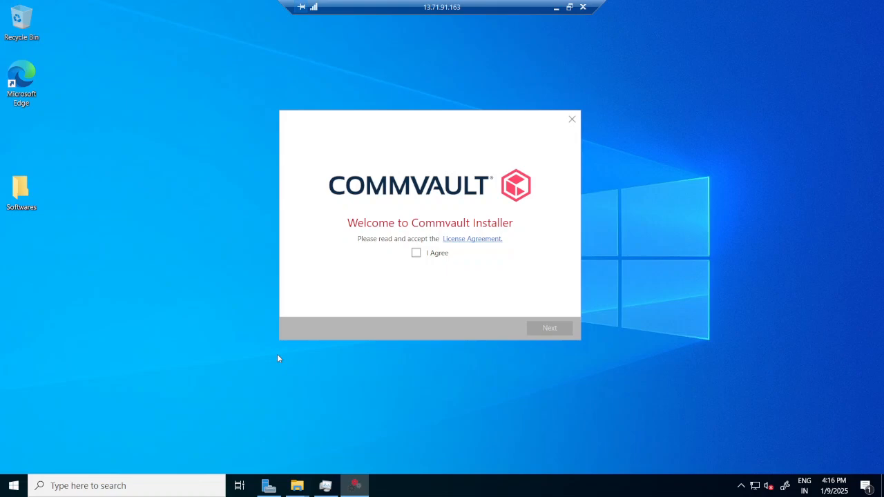
left_click(416, 253)
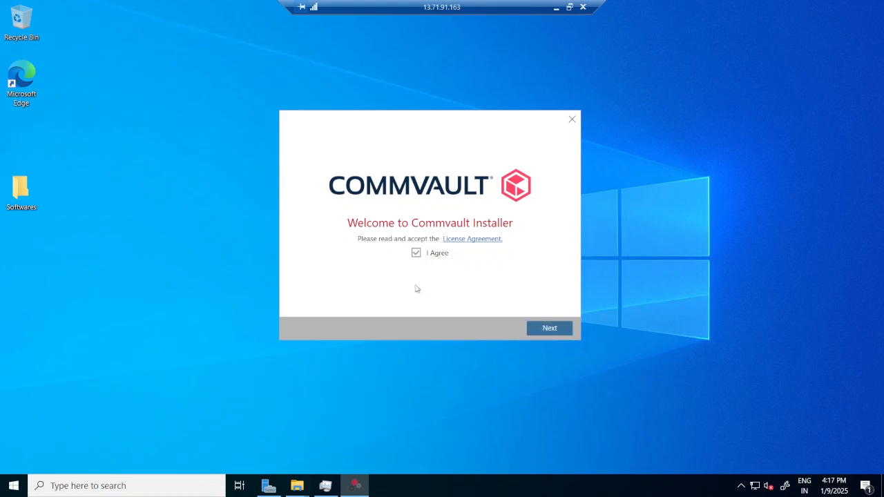
left_click(553, 333)
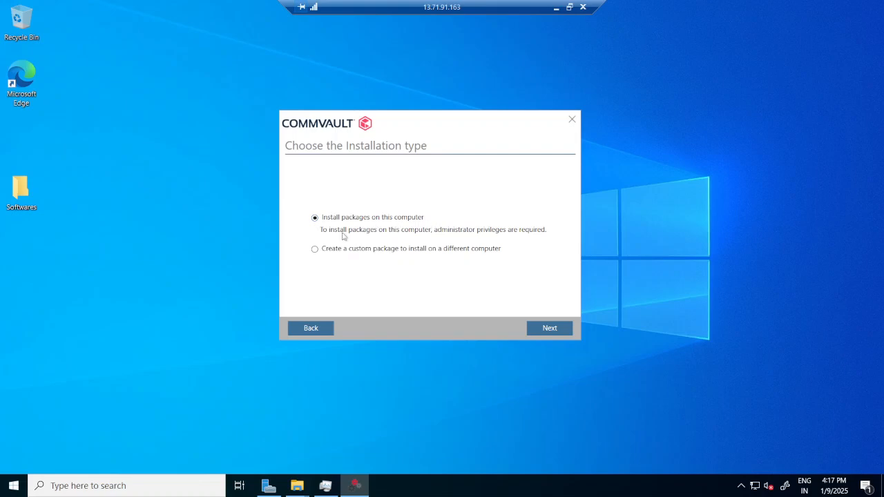
left_click(550, 328)
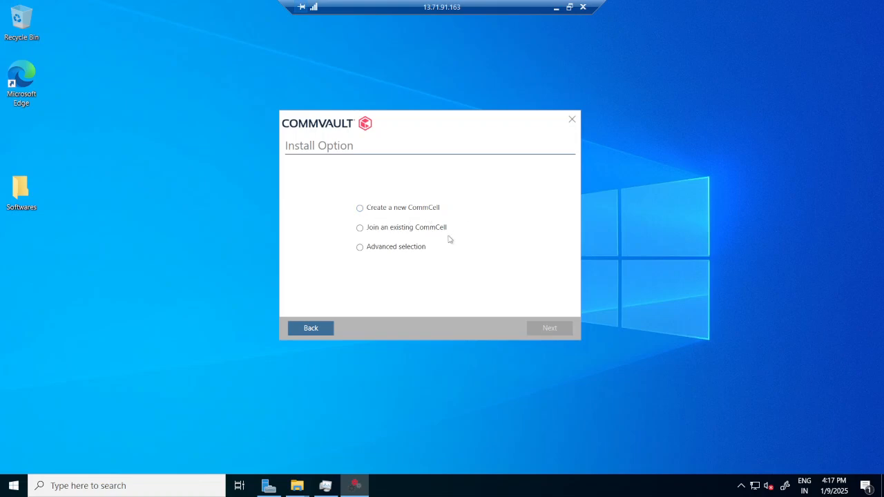
Create a new CommCell with the All in one role and let prerequisites prepare.
left_click(359, 210)
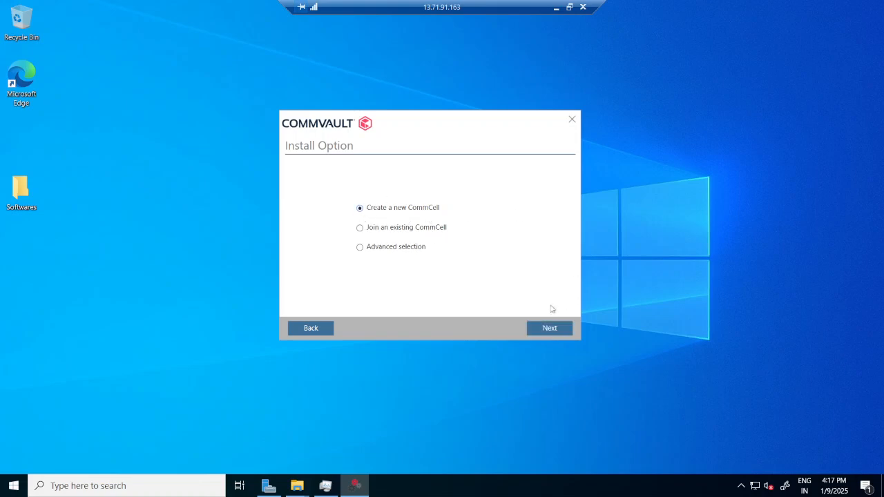
left_click(546, 332)
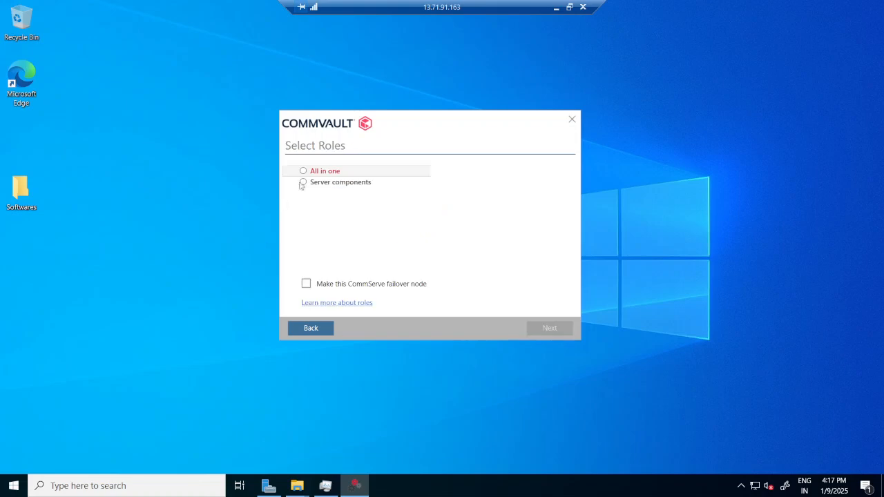
left_click(305, 173)
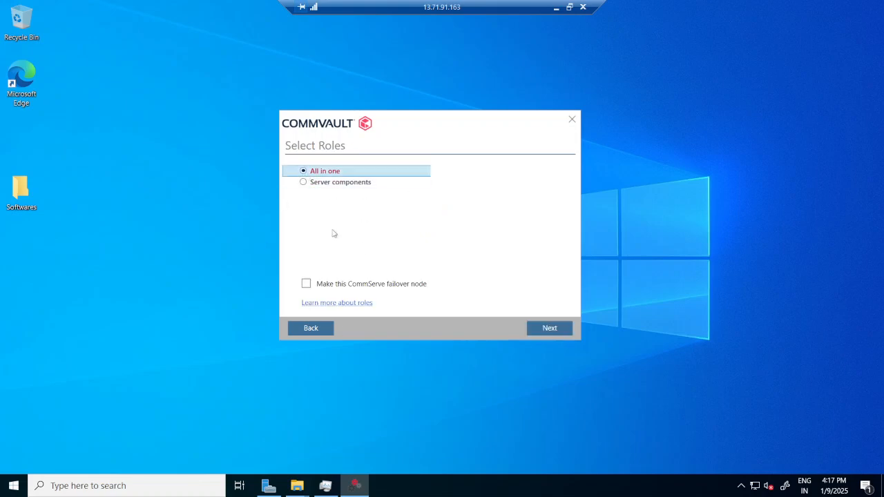
left_click(556, 333)
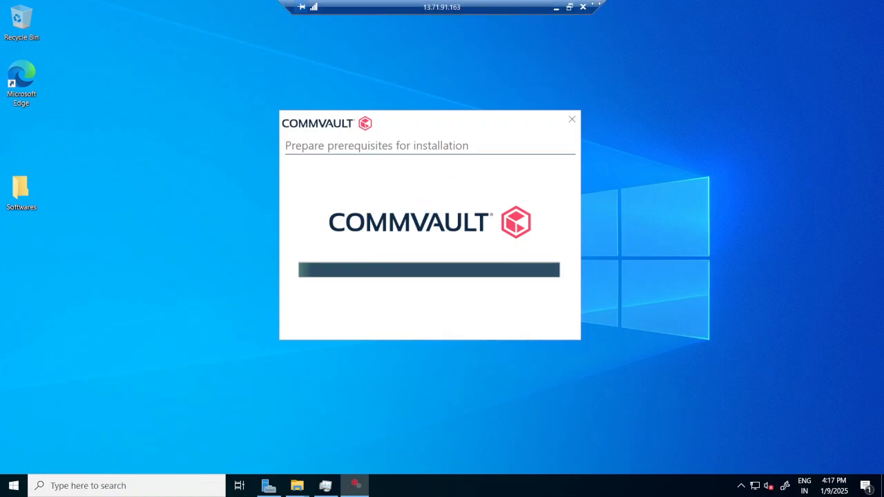
left_click(569, 8)
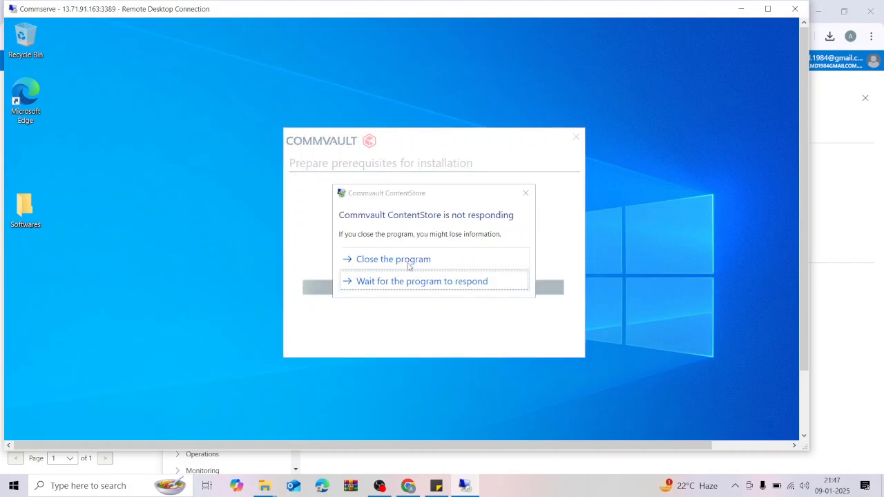
Dismiss the ContentStore warning and return to the C:\Program Files\Commvault\ContentStore install path.
left_click(406, 282)
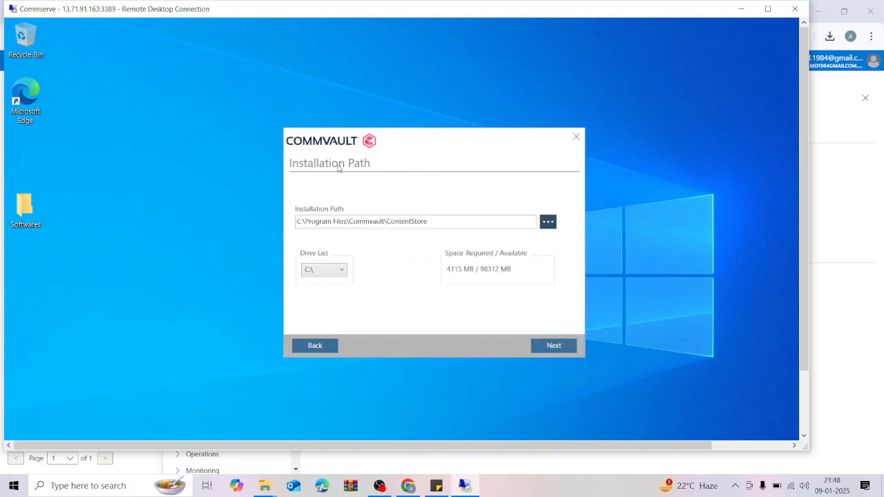
left_click(561, 352)
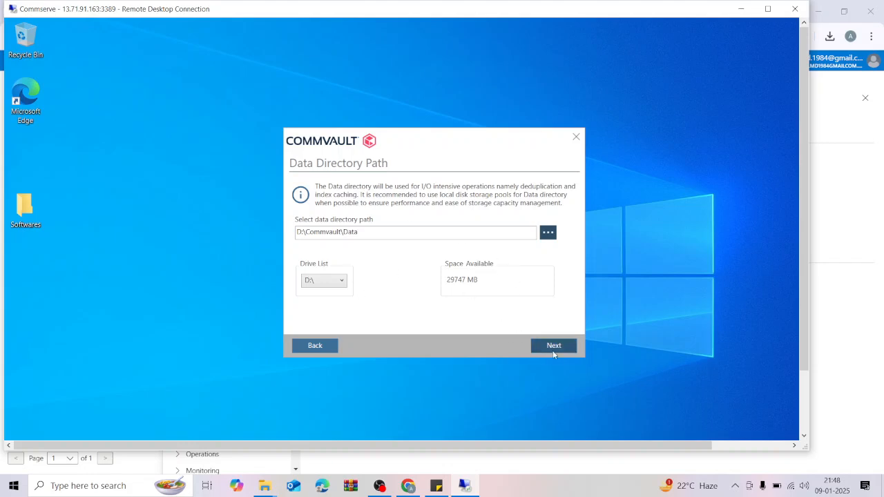
left_click(319, 347)
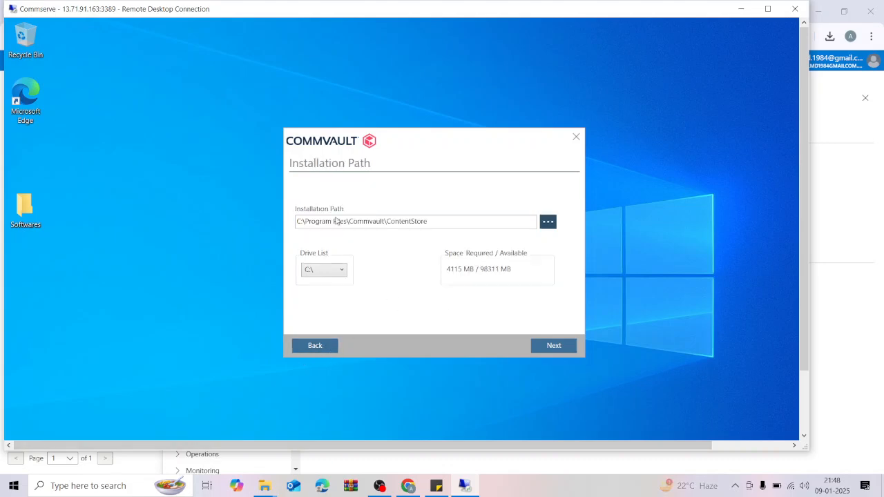
left_click_drag(364, 221, 151, 433)
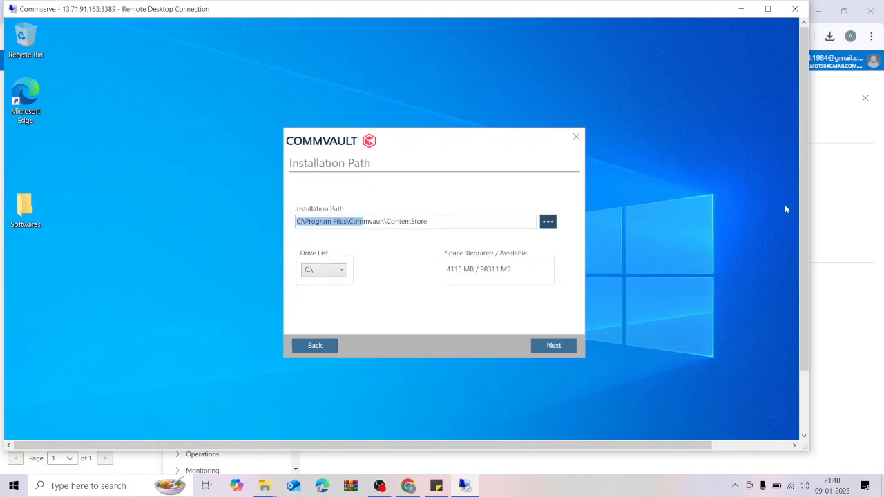
left_click_drag(805, 252, 811, 319)
Check drive space in This PC, showing C: with 96.1 GB free of 126 GB.
left_click(308, 436)
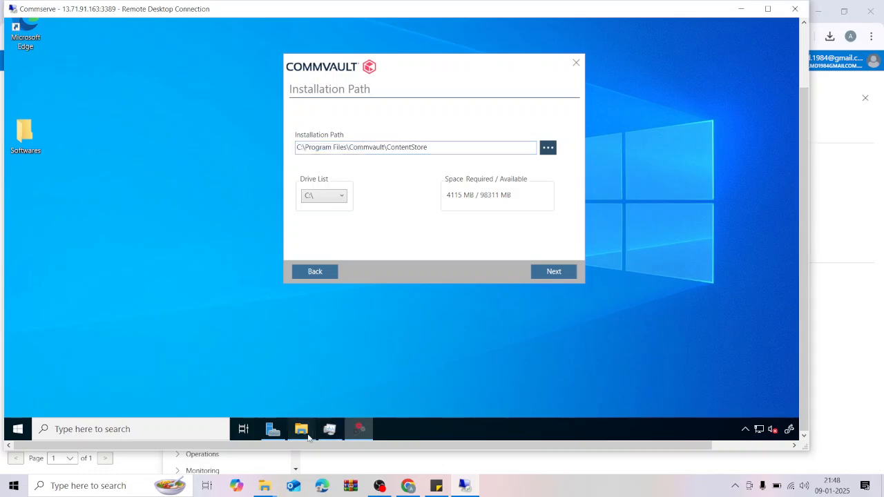
left_click(328, 380)
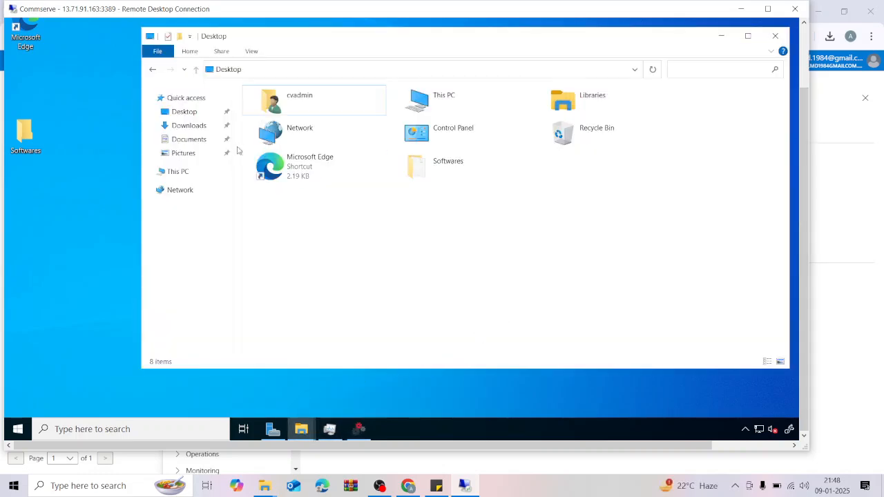
left_click(178, 172)
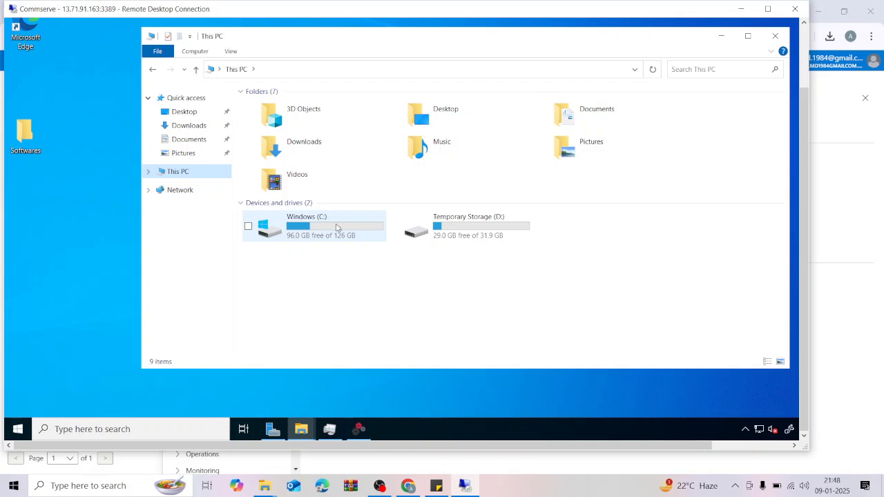
left_click(721, 36)
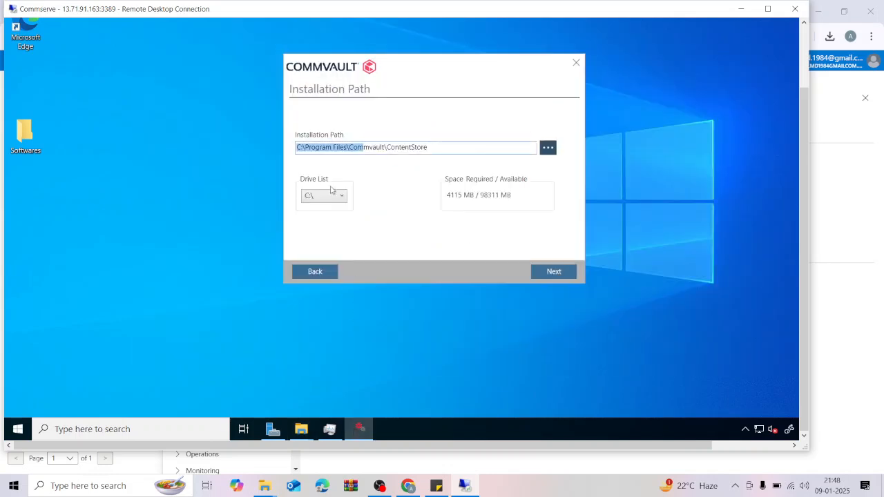
Open the Temporary Storage (D:) drive to inspect it, then hide it again.
left_click(411, 148)
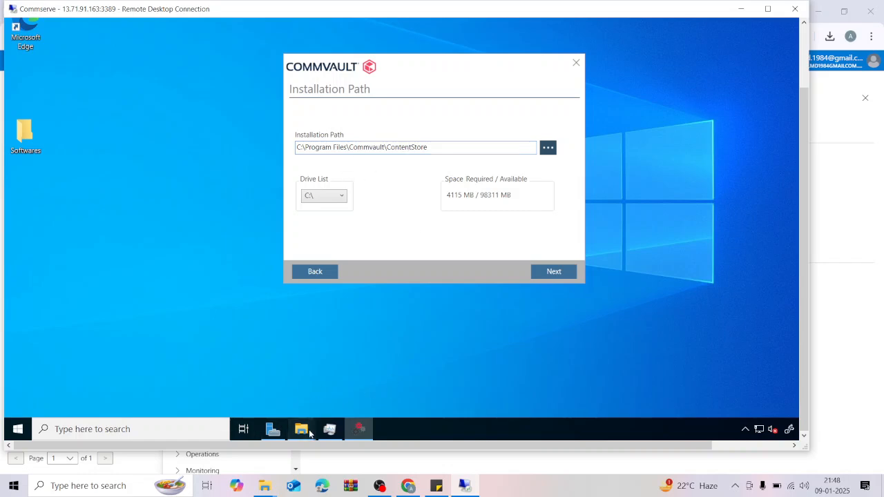
mouse_move(301, 429)
left_click(326, 387)
double_click(461, 230)
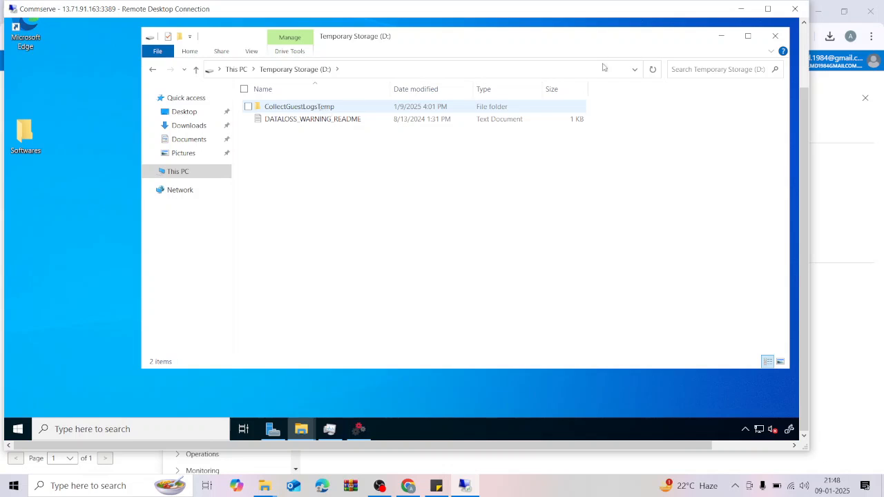
left_click(725, 35)
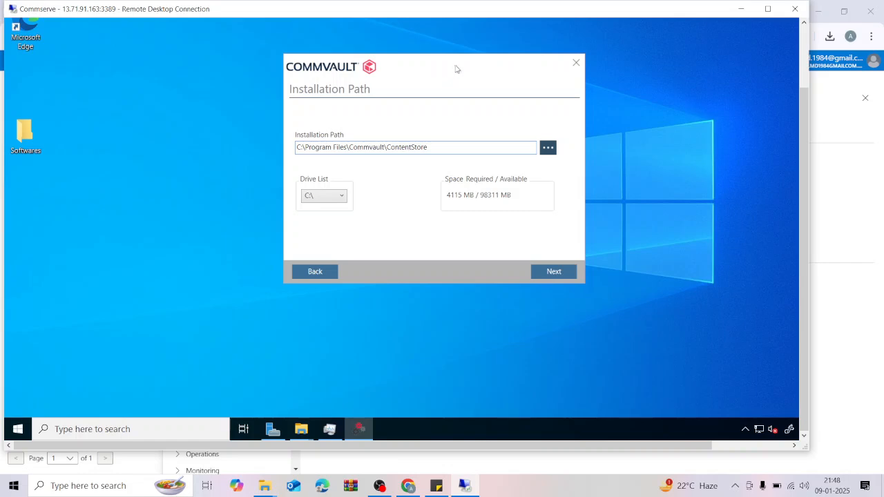
left_click_drag(456, 69, 406, 75)
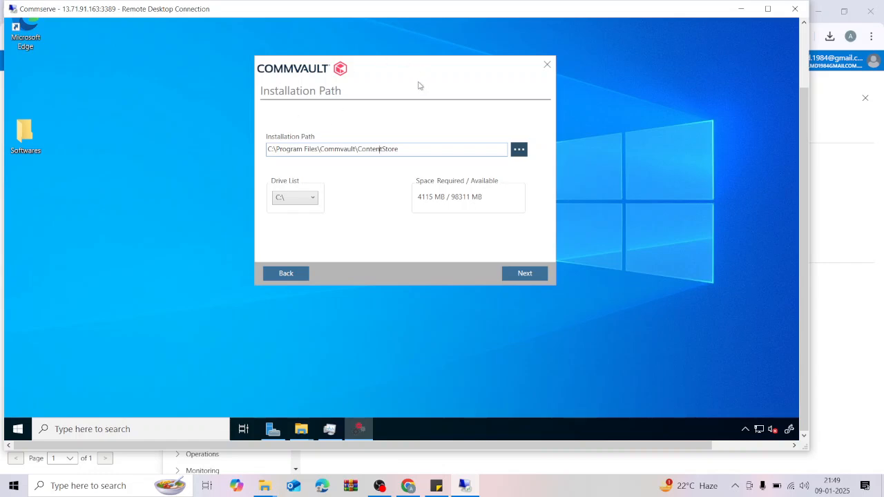
Recheck the drives in This PC and return to the installer's path screen.
mouse_move(304, 433)
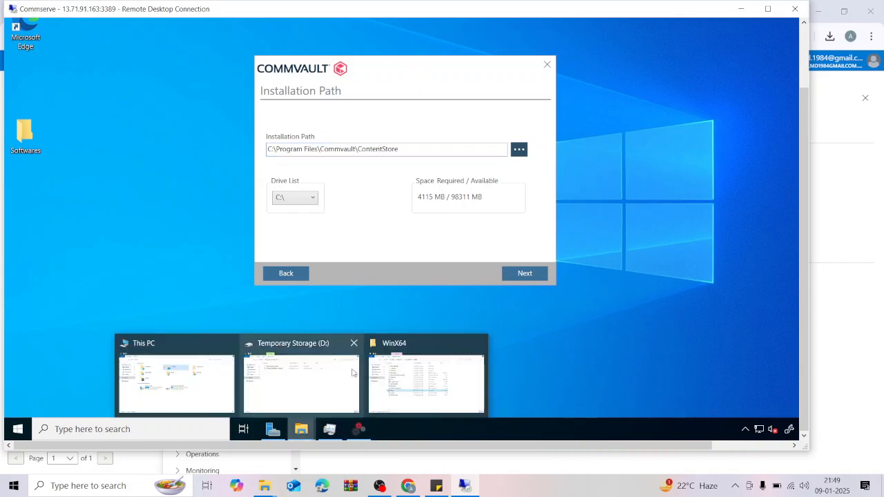
left_click(200, 391)
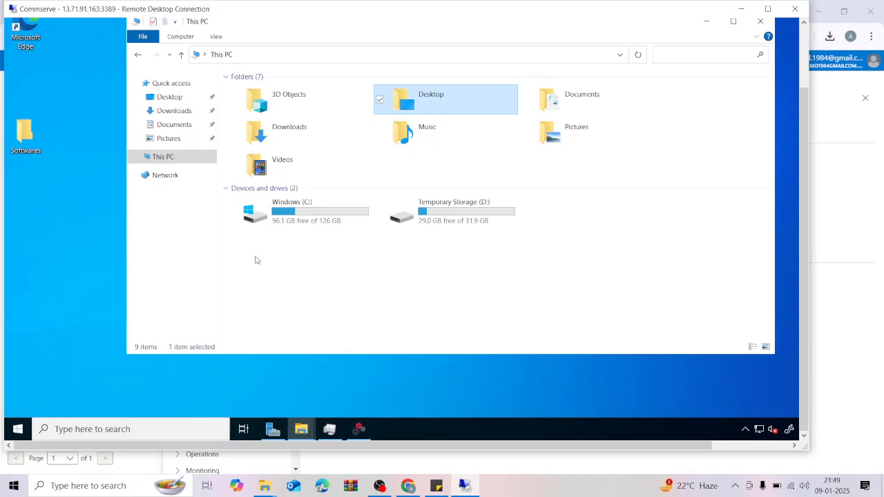
scroll(804, 140, "up", 2)
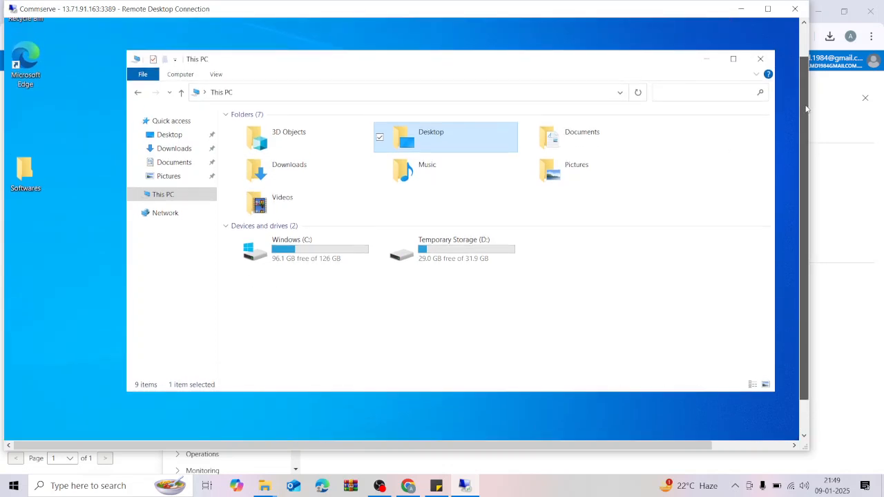
left_click(711, 59)
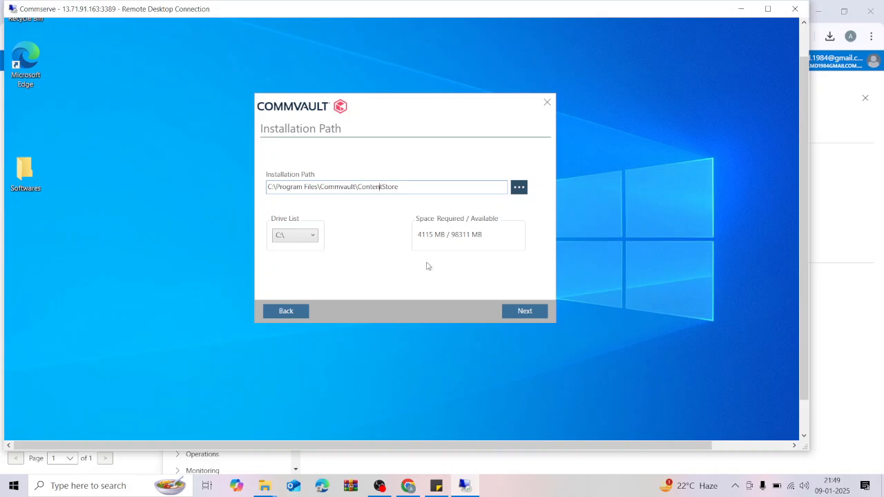
Create a new folder C:\data-directory and select it as the data directory.
left_click(542, 314)
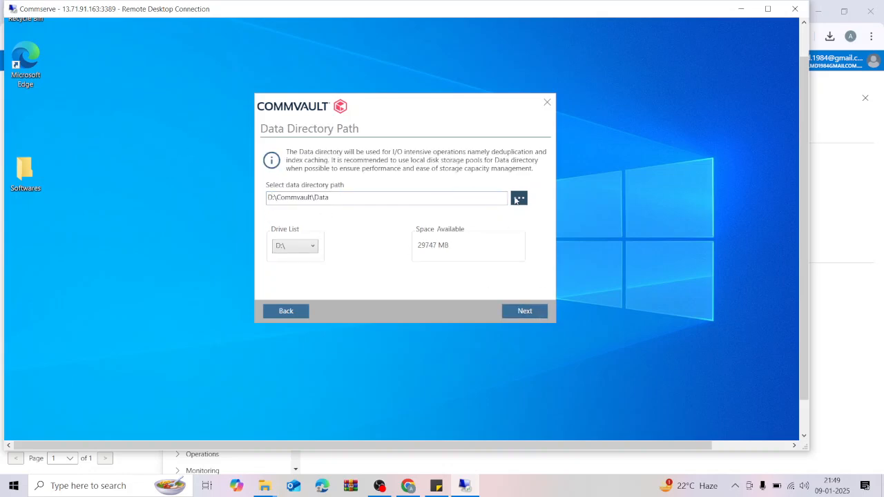
left_click(518, 200)
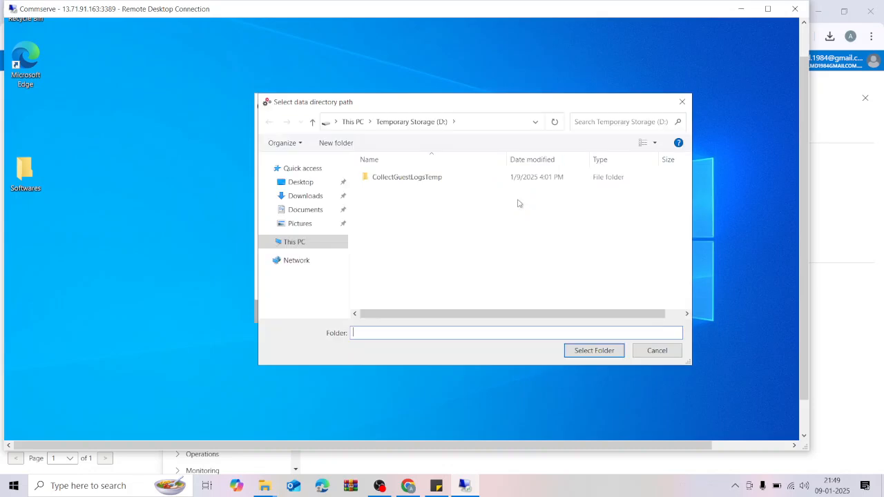
left_click(352, 122)
scroll(601, 250, "down", 1)
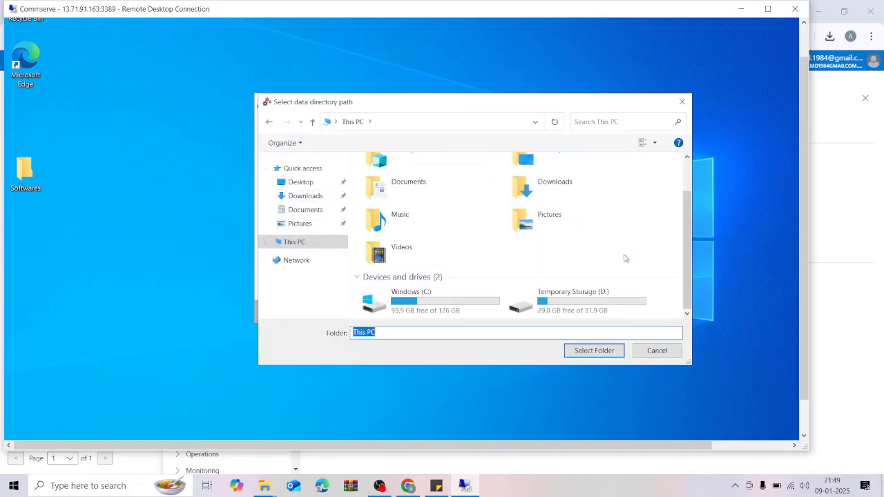
double_click(444, 301)
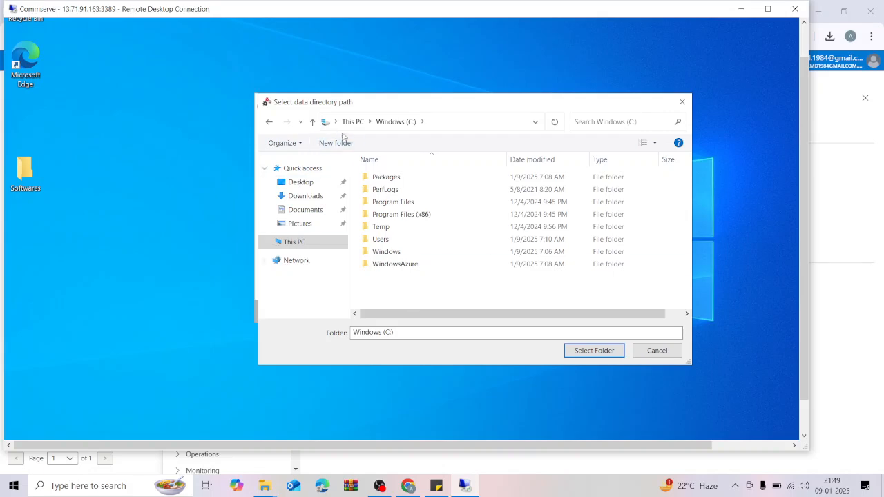
left_click(336, 143)
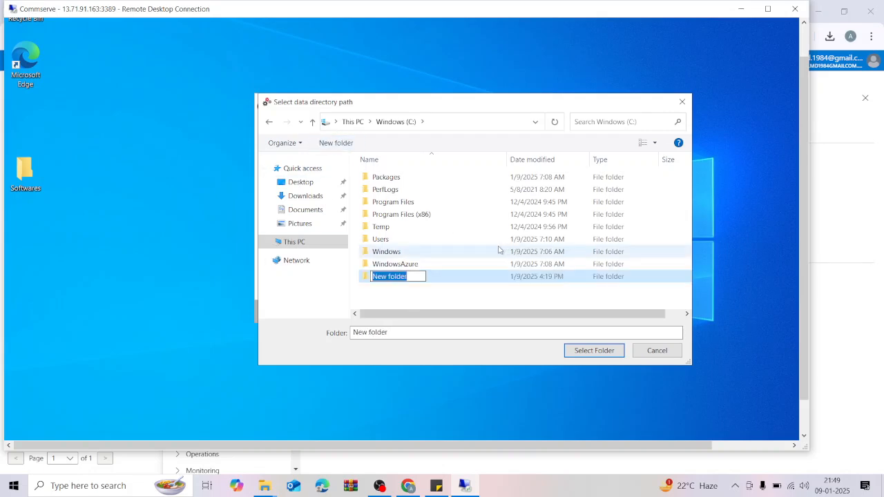
type("data")
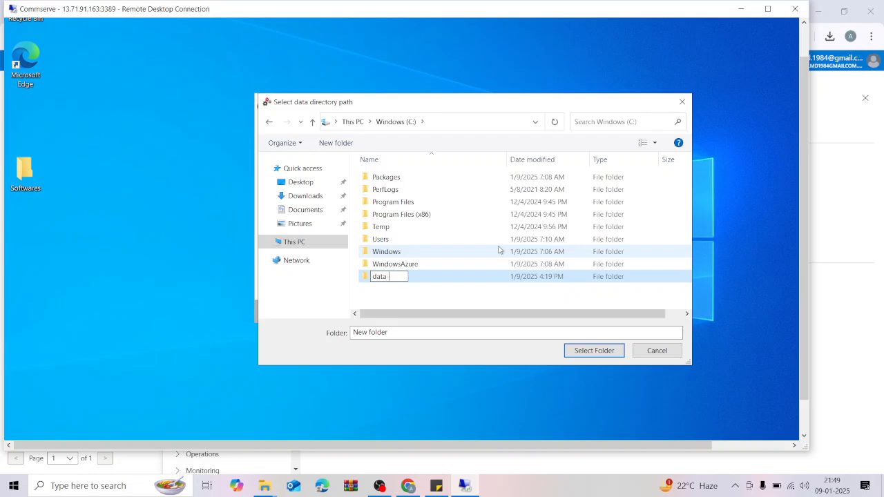
type("-directory")
double_click(447, 278)
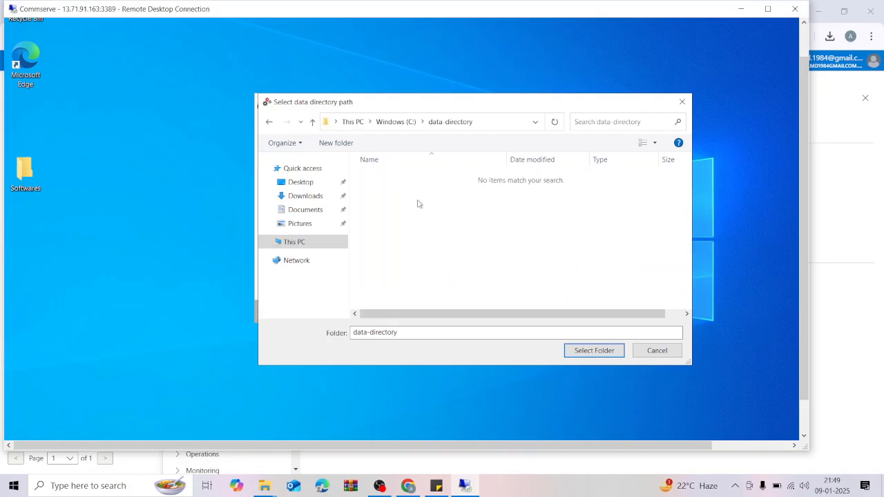
left_click(596, 354)
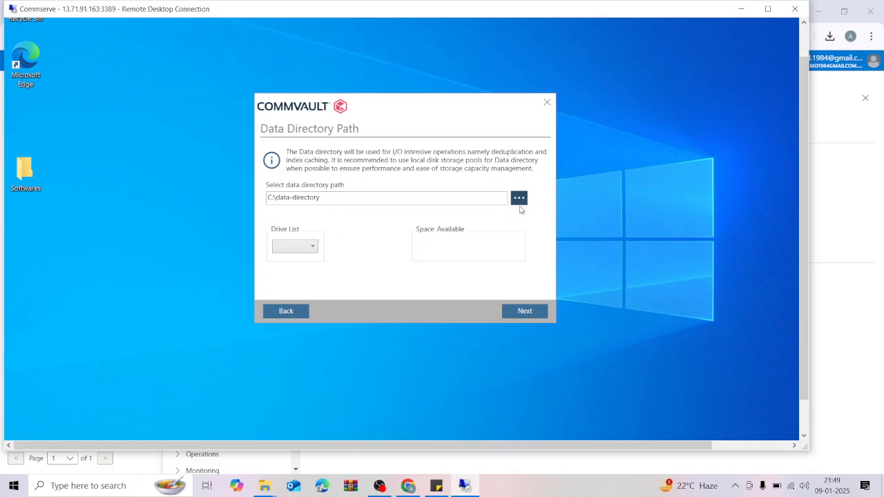
Continue and accept both the system-drive and free-space Data Directory warnings.
left_click(525, 313)
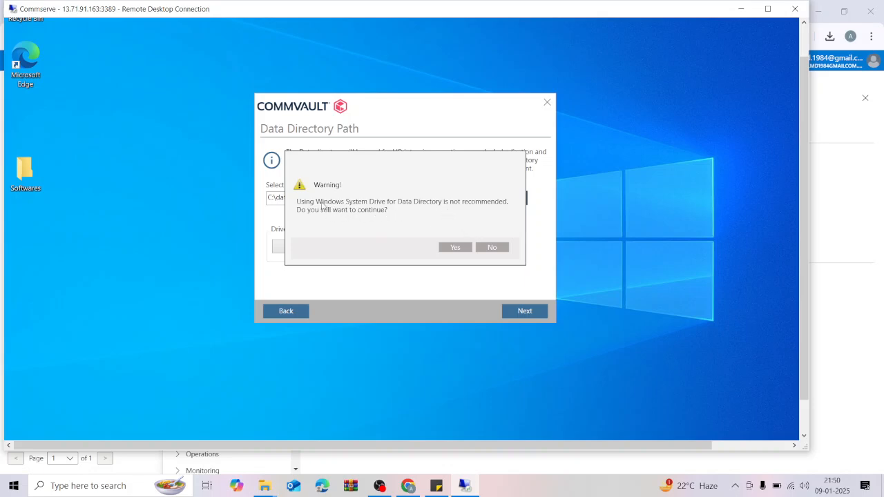
left_click(455, 247)
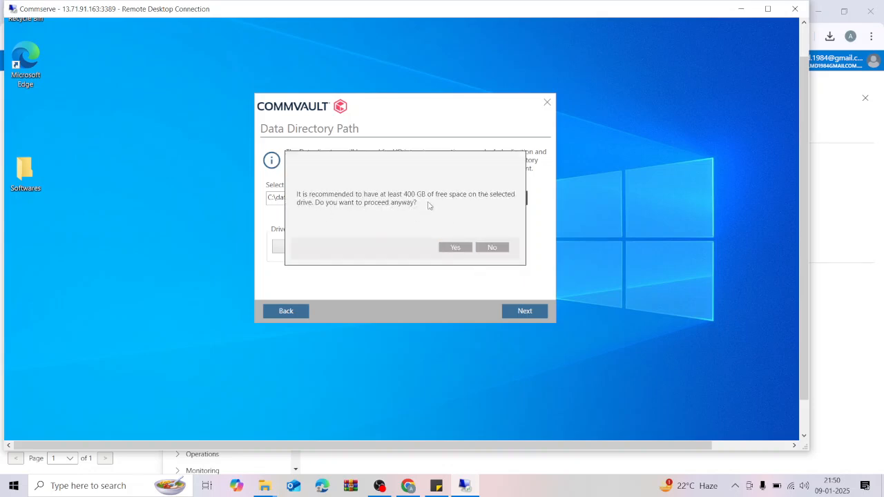
left_click(453, 247)
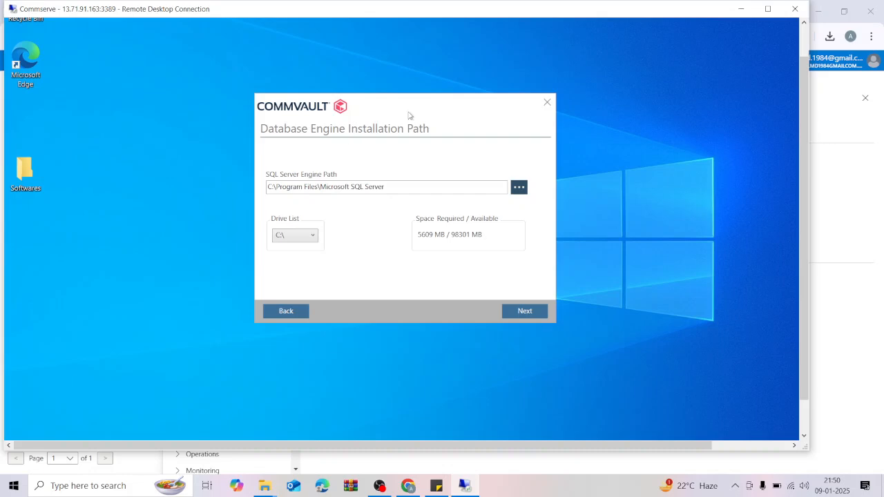
Keep the SQL Server engine path C:\Program Files\Microsoft SQL Server and continue.
left_click_drag(408, 115, 426, 111)
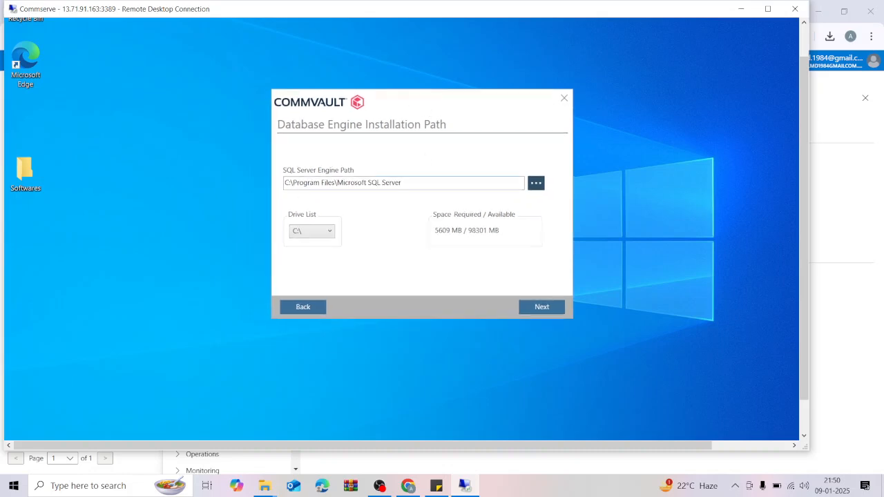
left_click_drag(285, 182, 416, 182)
left_click(401, 183)
left_click_drag(453, 105, 445, 102)
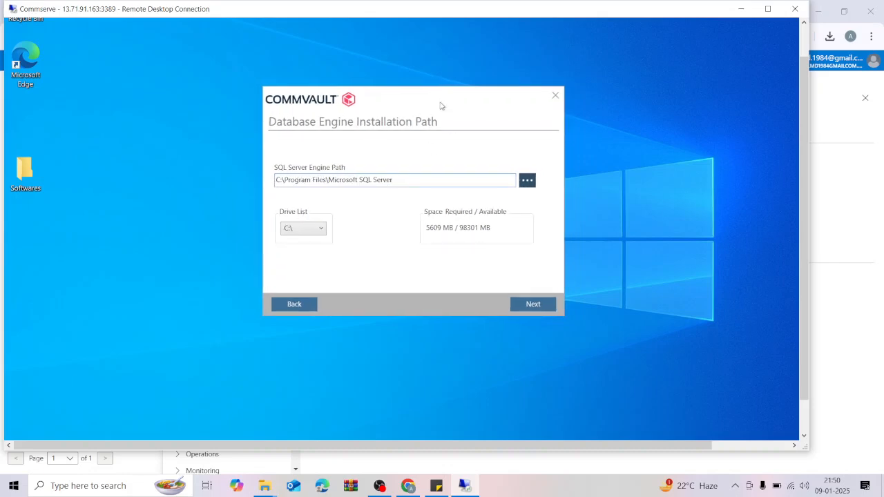
left_click_drag(430, 105, 450, 112)
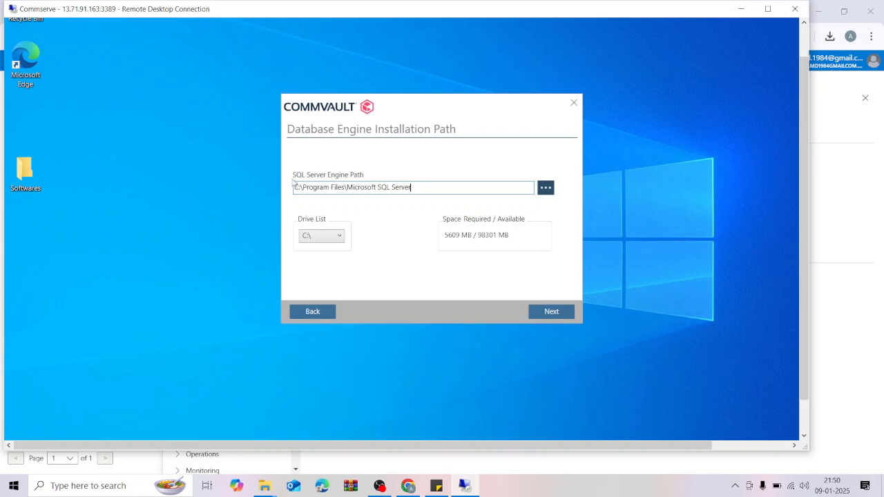
left_click(558, 315)
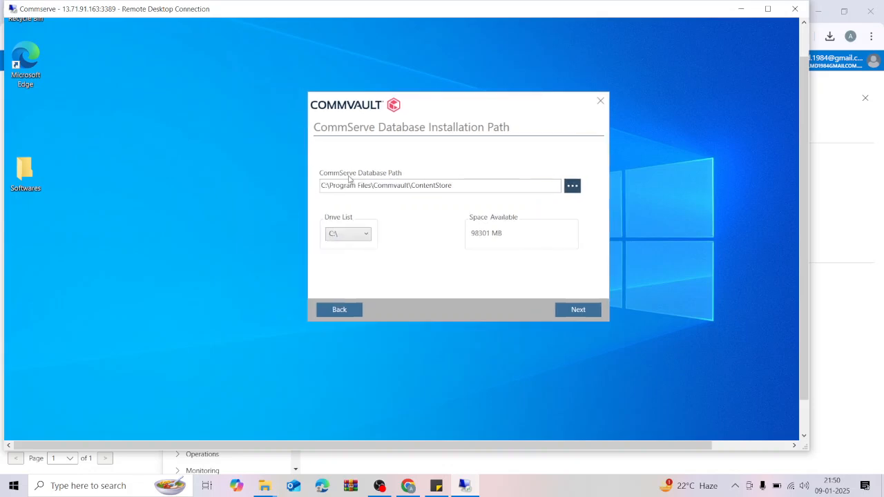
left_click_drag(512, 110, 468, 111)
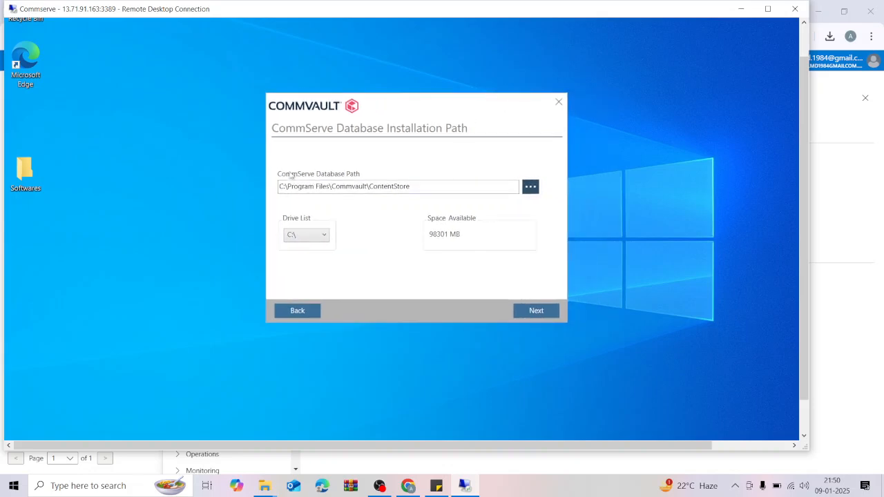
Keep the default CommServe database path and choose Use Local Path for disaster recovery.
left_click(536, 315)
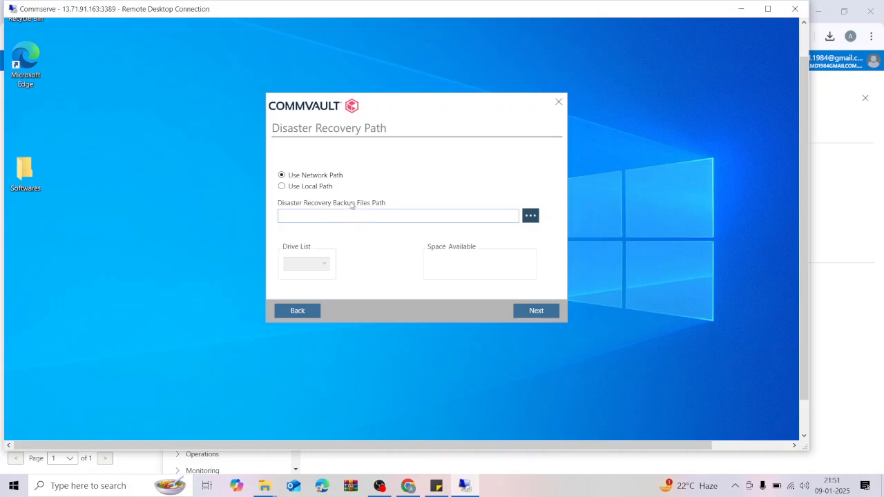
left_click(321, 187)
left_click(531, 217)
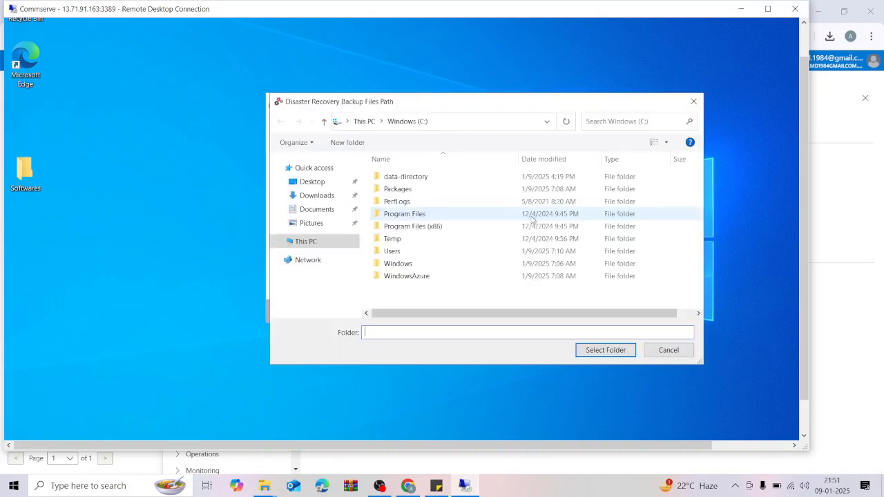
Create a new folder C:\CSDB-DRpath and select it as the disaster recovery path.
left_click(307, 242)
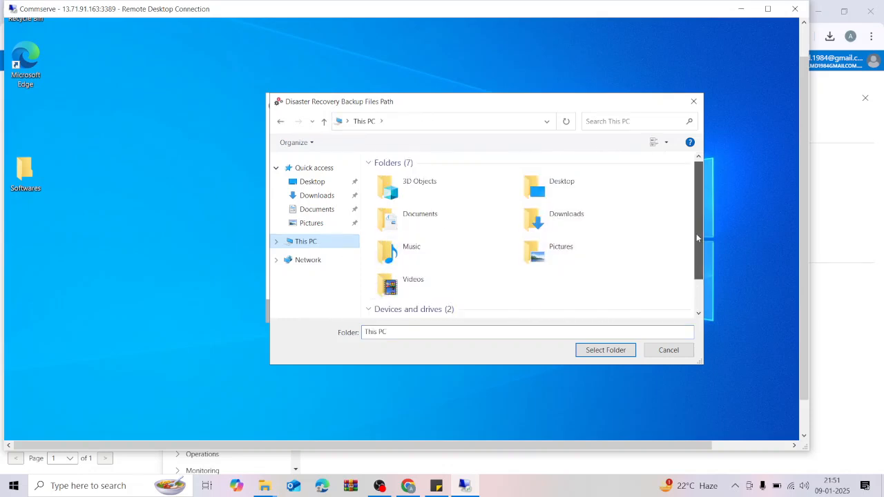
scroll(696, 237, "down", 2)
left_click_drag(598, 103, 505, 101)
left_click(323, 307)
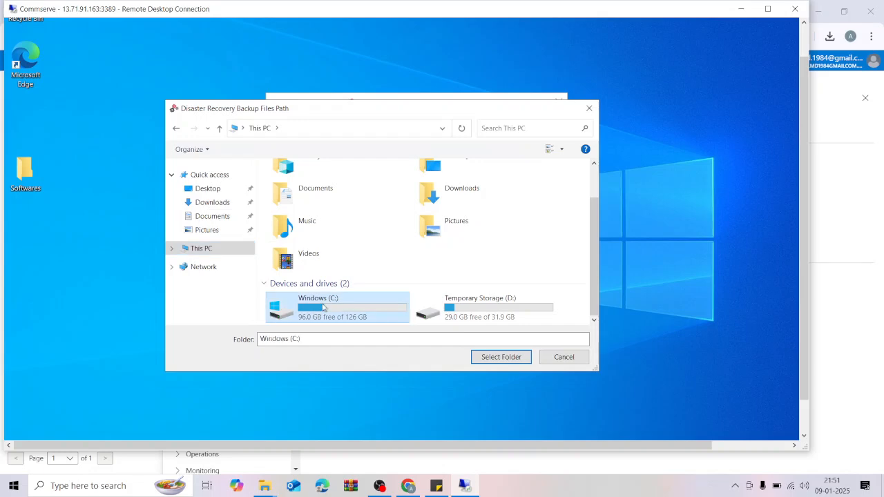
double_click(323, 308)
left_click(243, 149)
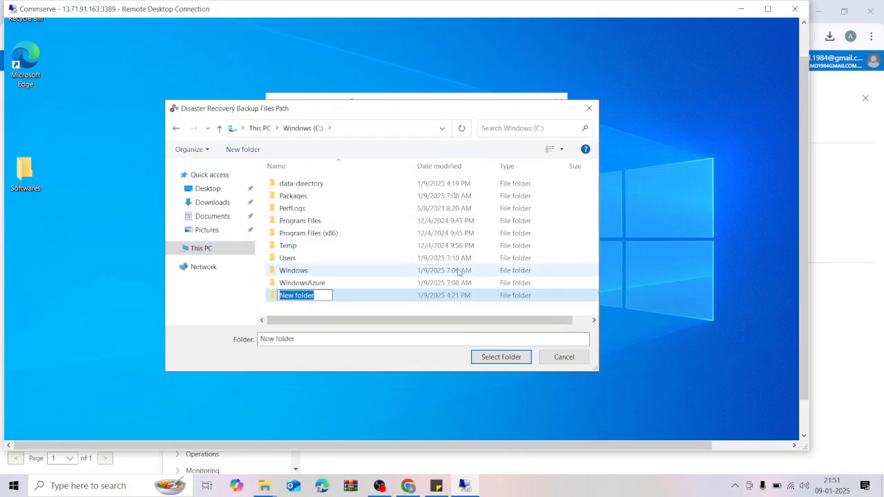
type("dr")
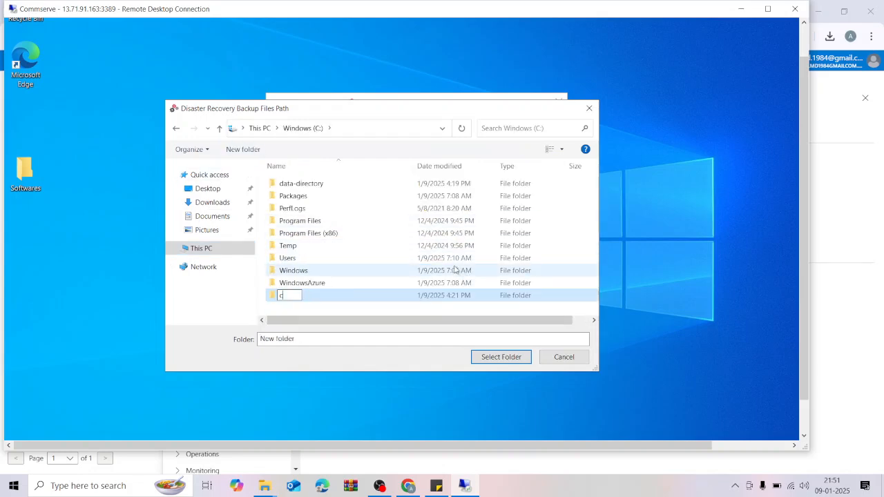
key("BackSpace")
key("BackSpace")
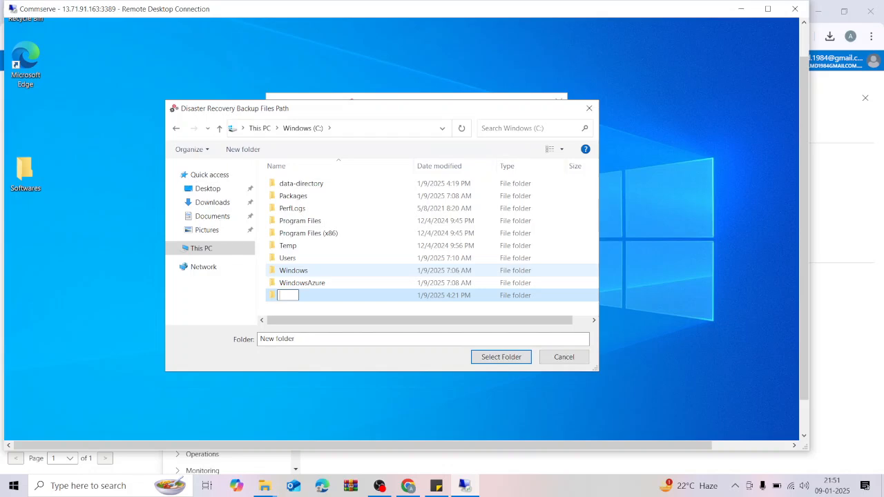
type("CSDB-DR")
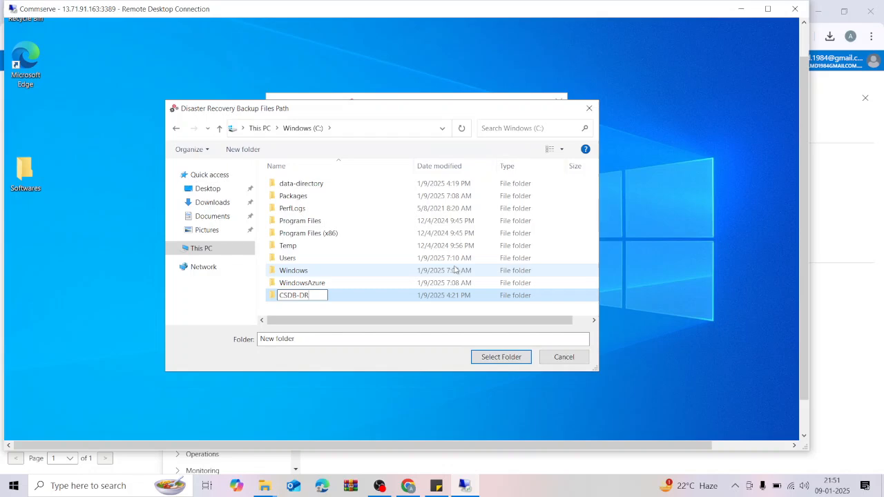
type("path")
key("Return")
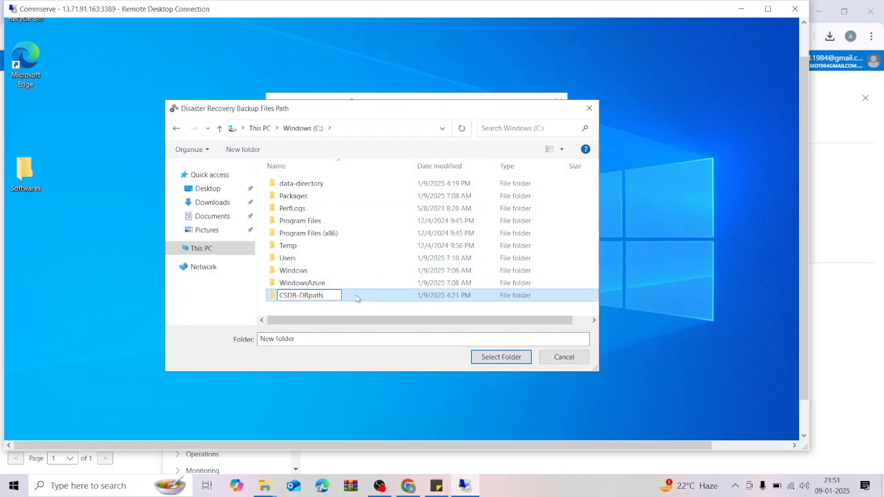
double_click(355, 296)
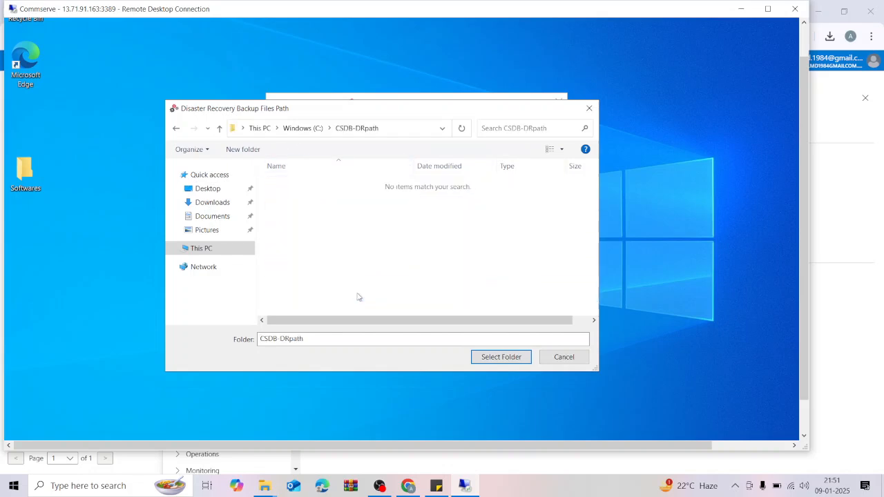
left_click(502, 358)
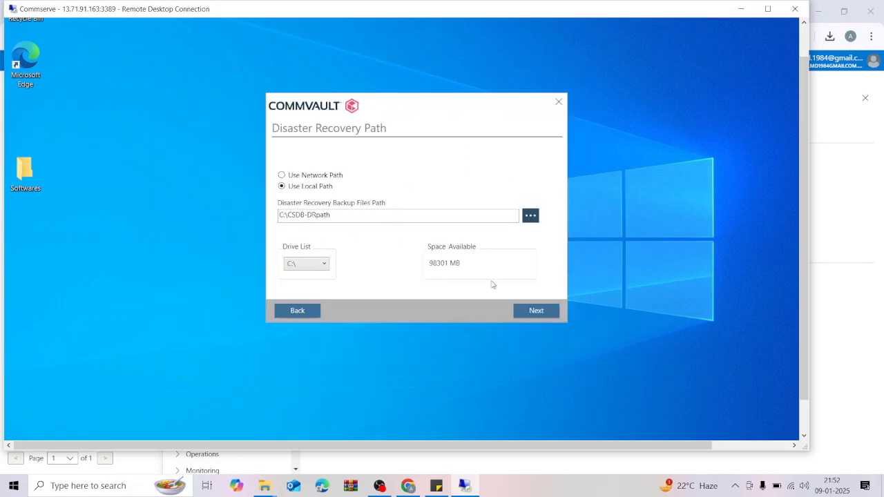
Accept the disaster recovery path and continue with Configure Proxy Service left unchecked.
left_click(546, 314)
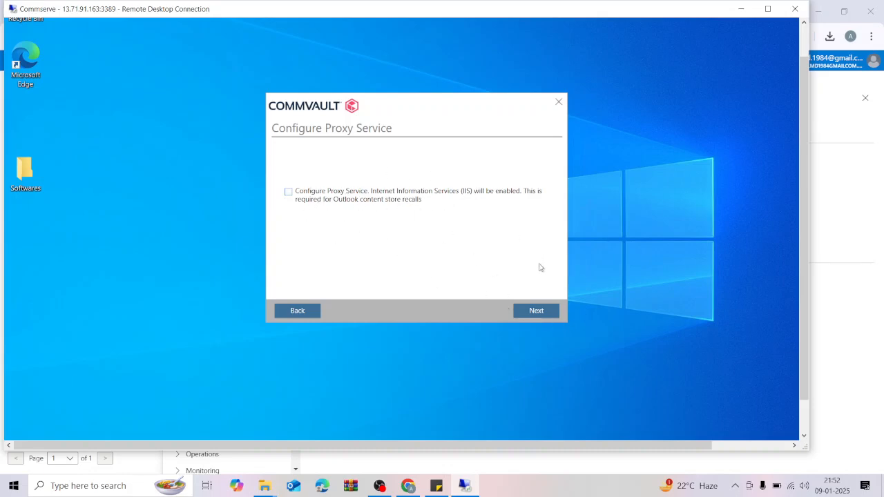
left_click(536, 312)
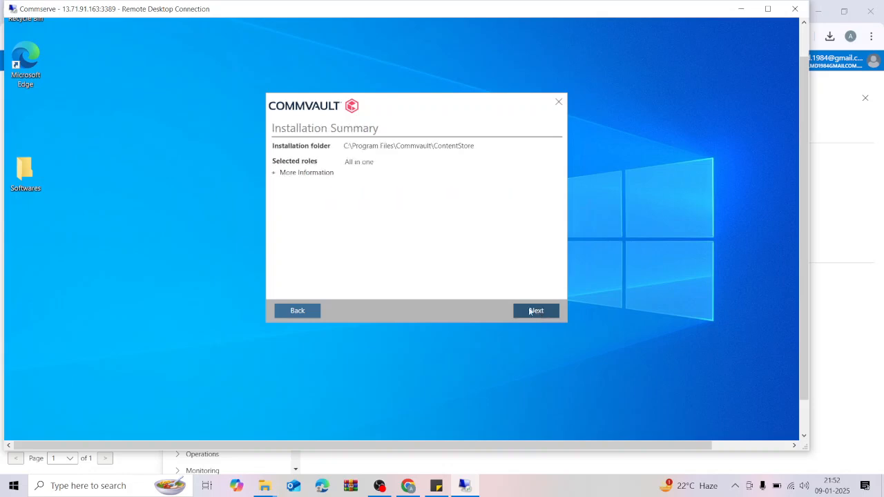
Expand and scroll through the package list in the summary, then start the installation.
left_click(275, 173)
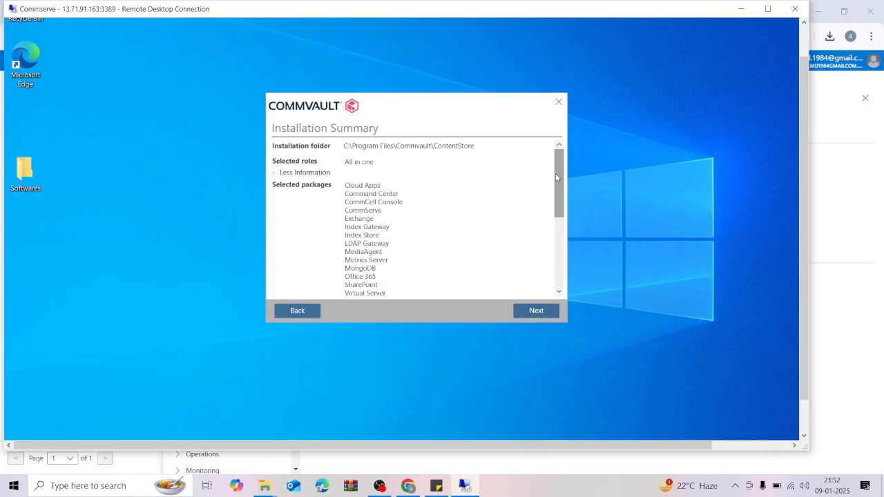
left_click_drag(561, 179, 546, 253)
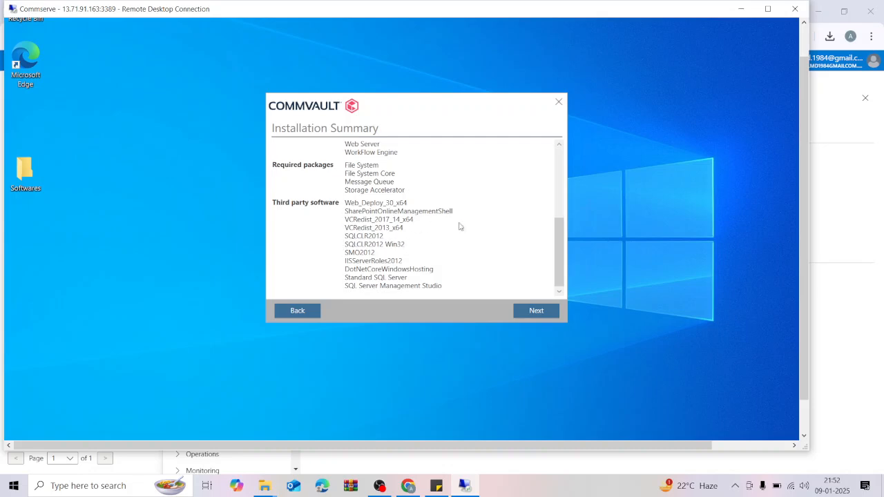
scroll(557, 239, "up", 1)
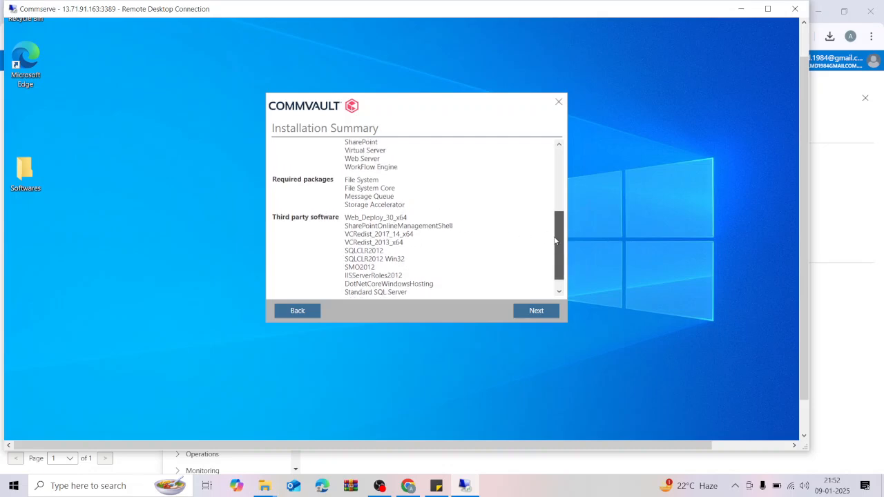
left_click_drag(555, 240, 552, 181)
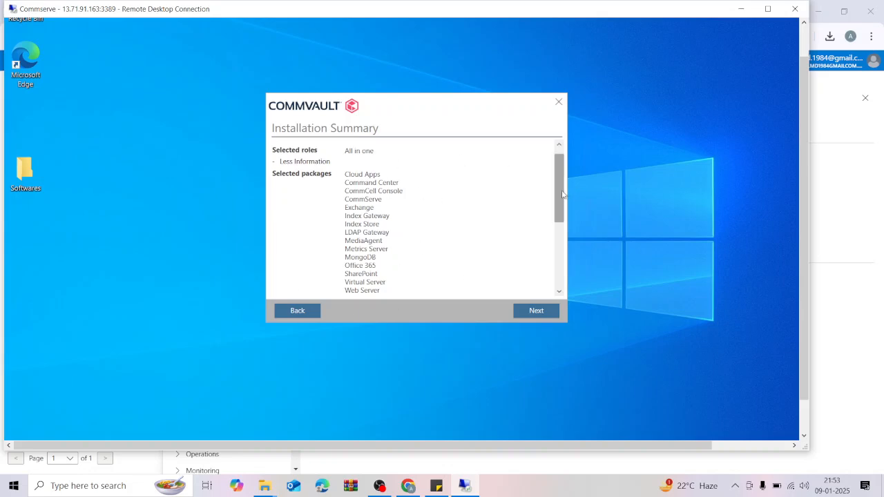
mouse_move(564, 196)
left_mouse_down()
mouse_move(564, 221)
mouse_move(557, 190)
mouse_move(559, 208)
left_mouse_up()
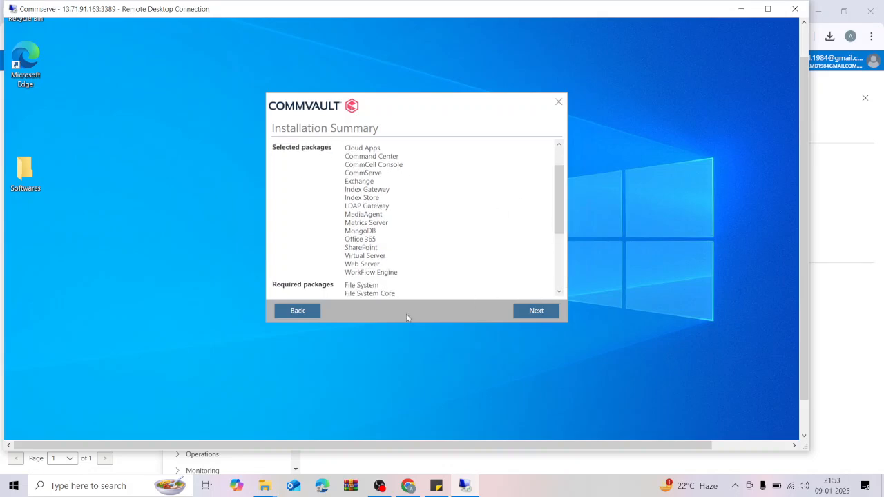
left_click(538, 312)
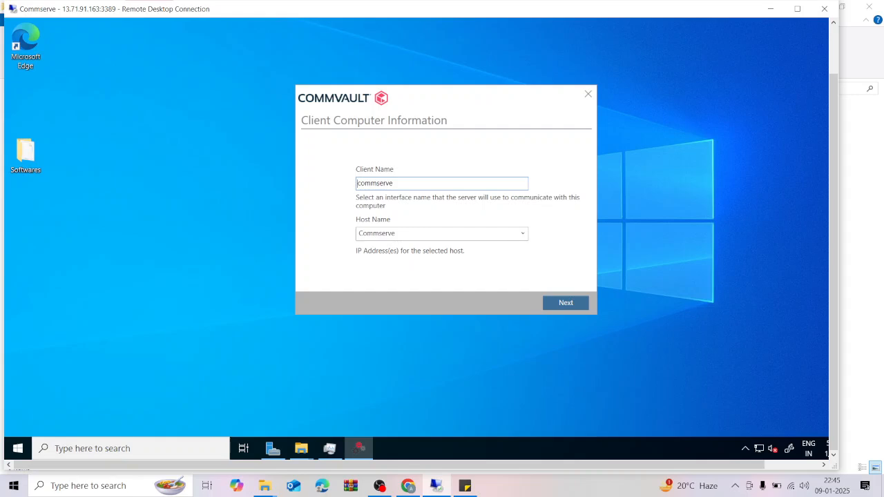
key("Tab")
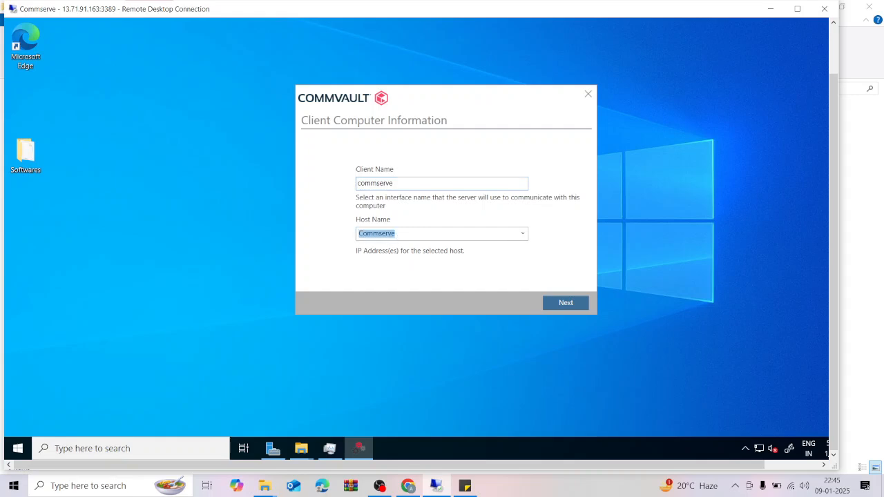
Run ipconfig in Command Prompt to find the VM's IPv4 address, 10.0.0.4.
right_click(426, 440)
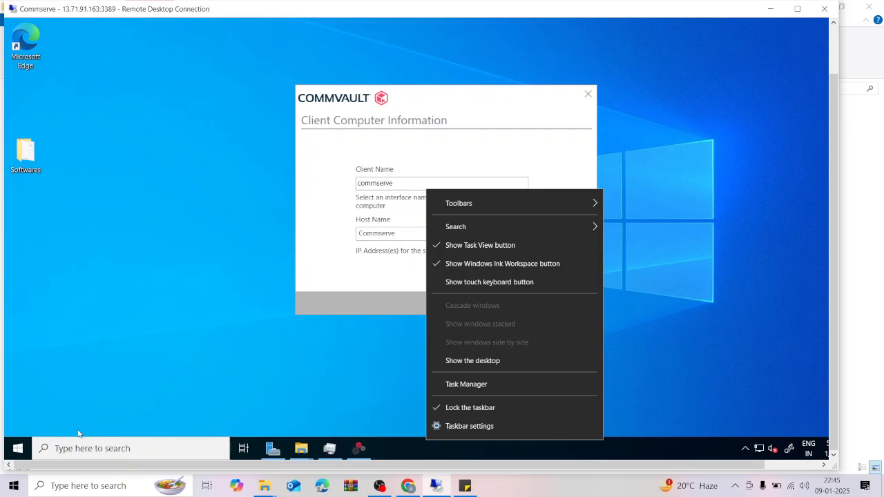
left_click(88, 449)
type("cmd")
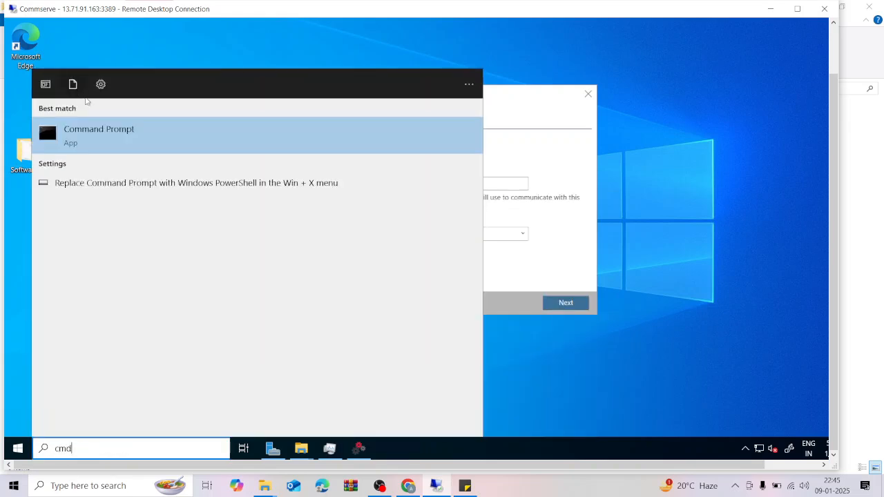
left_click(103, 131)
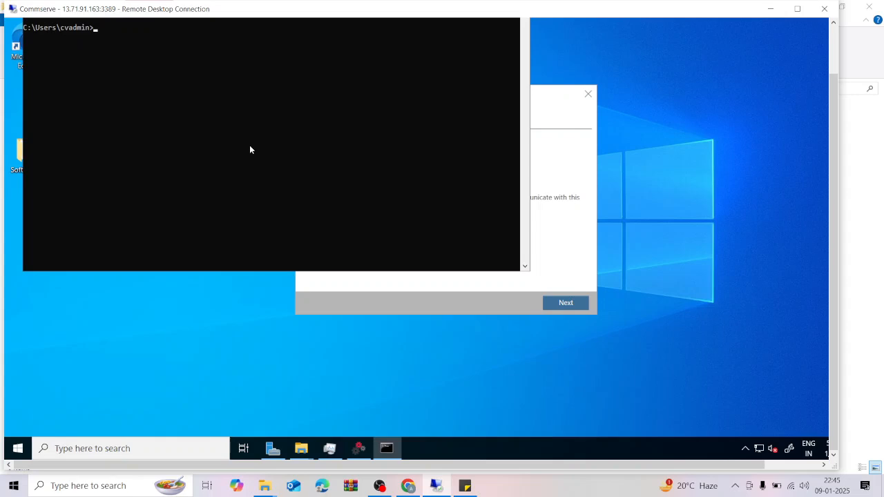
type("ipconfig")
key("Return")
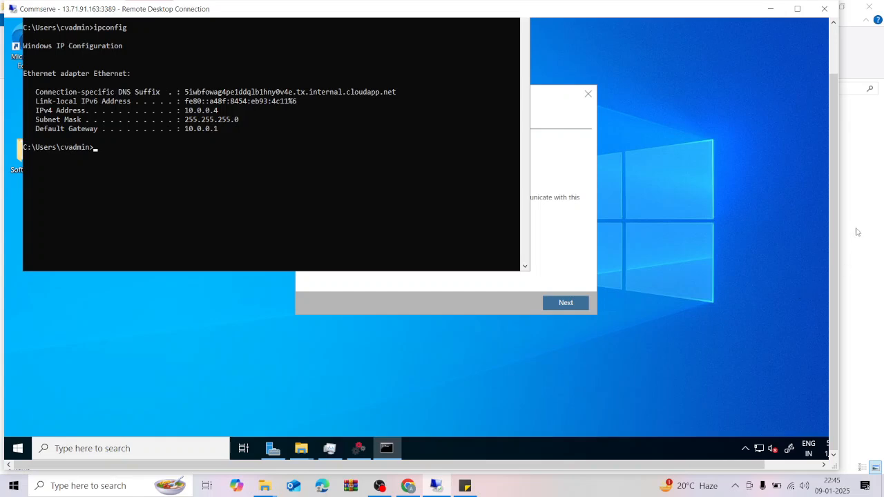
left_click_drag(837, 217, 837, 168)
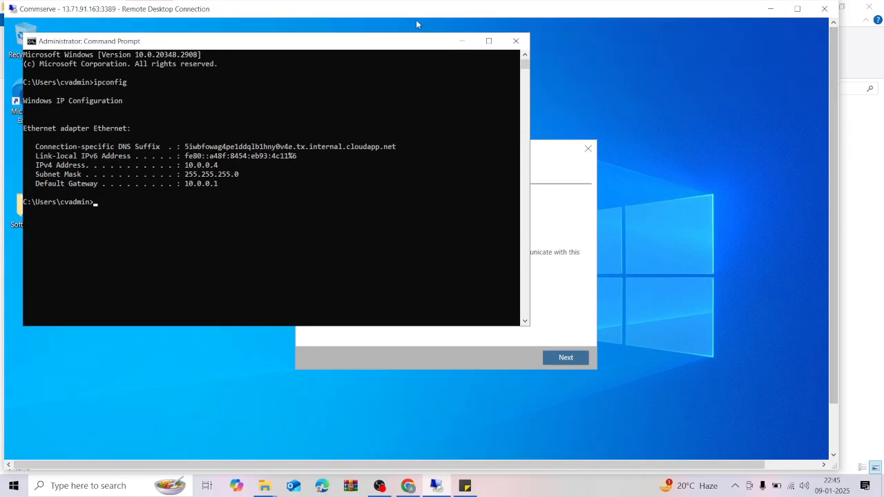
left_click(463, 44)
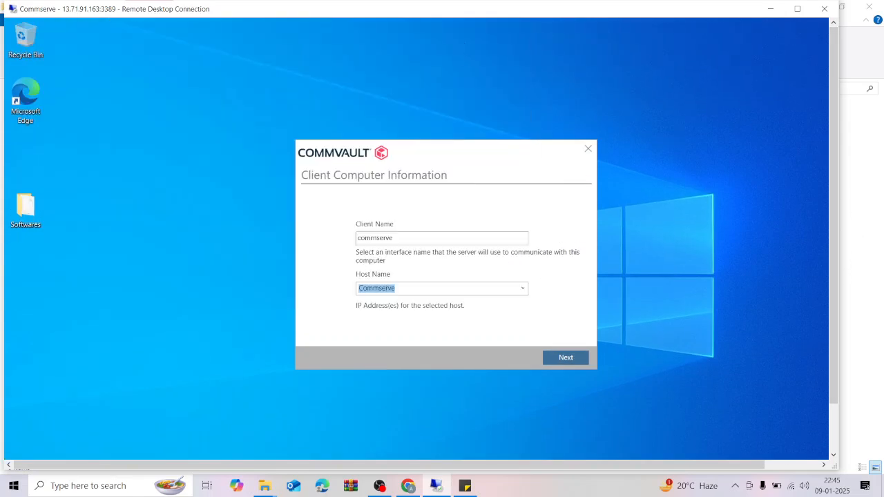
Enter 10.0.0.4 as the host name and continue.
type("10.0.0.4")
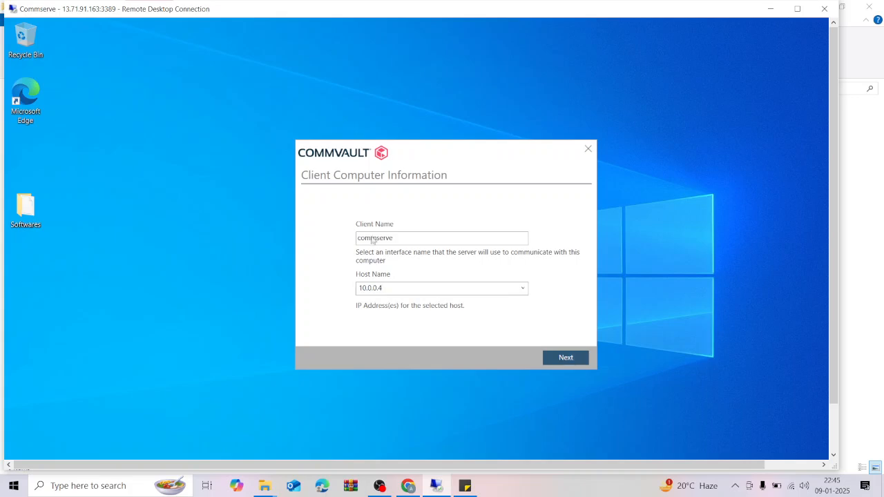
left_click(556, 357)
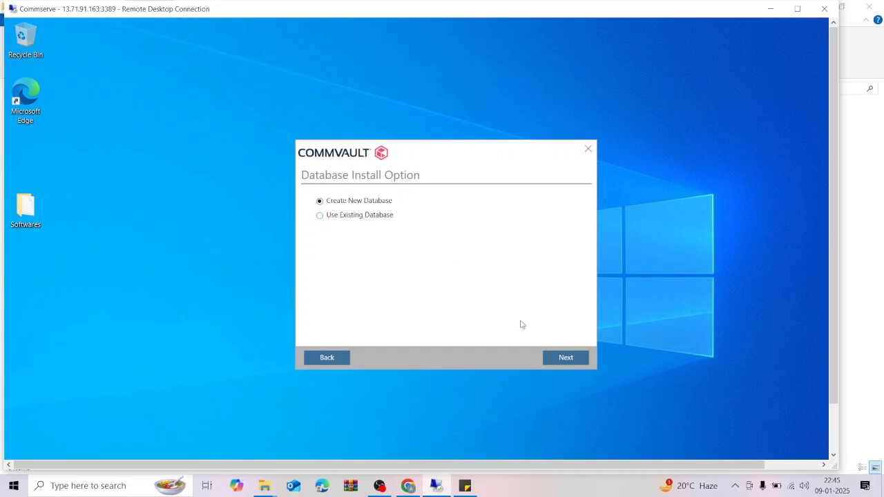
Keep Create New Database and let setup run until the Commvault ID page.
left_click(561, 358)
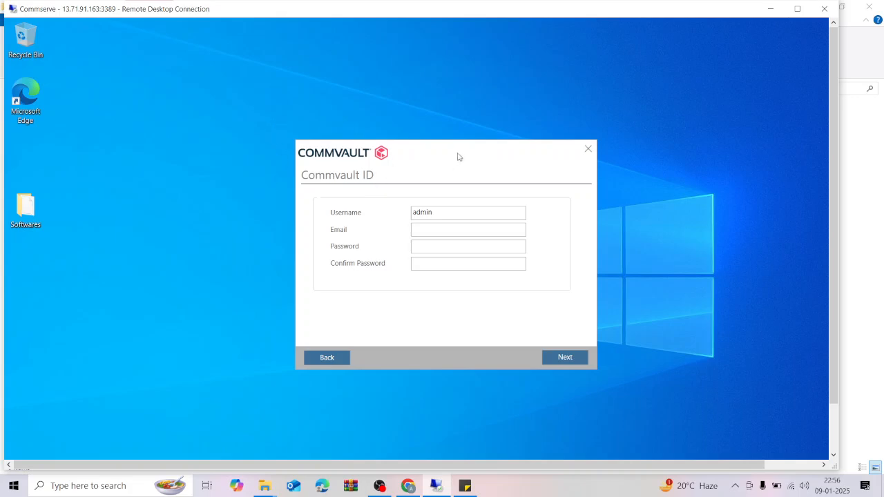
Enter the admin account's e-mail and password, then submit to finish installation.
left_click_drag(457, 156, 459, 156)
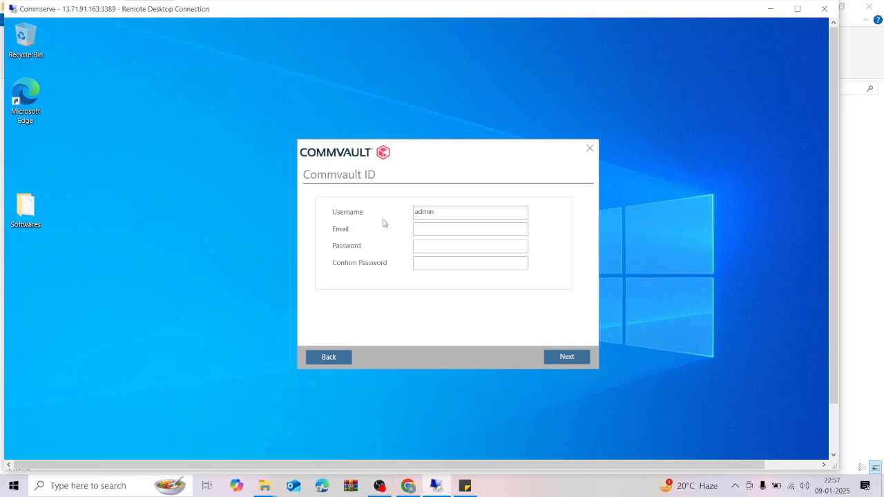
left_click(470, 229)
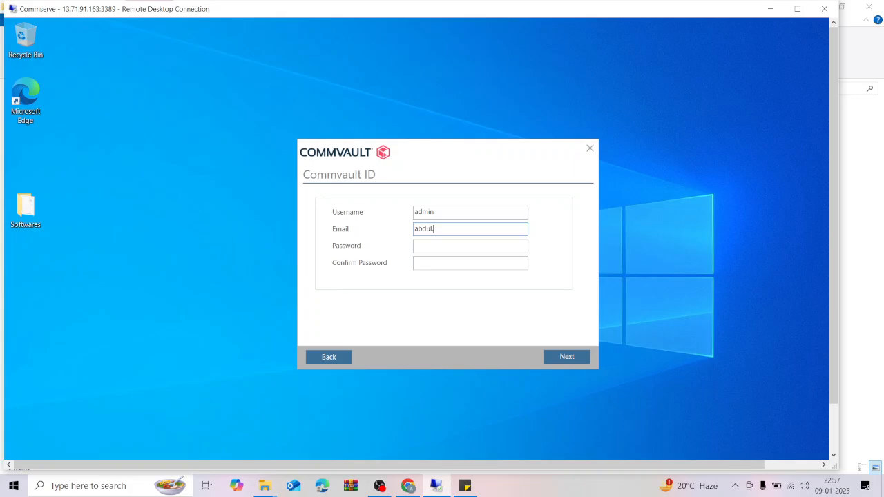
key("Tab")
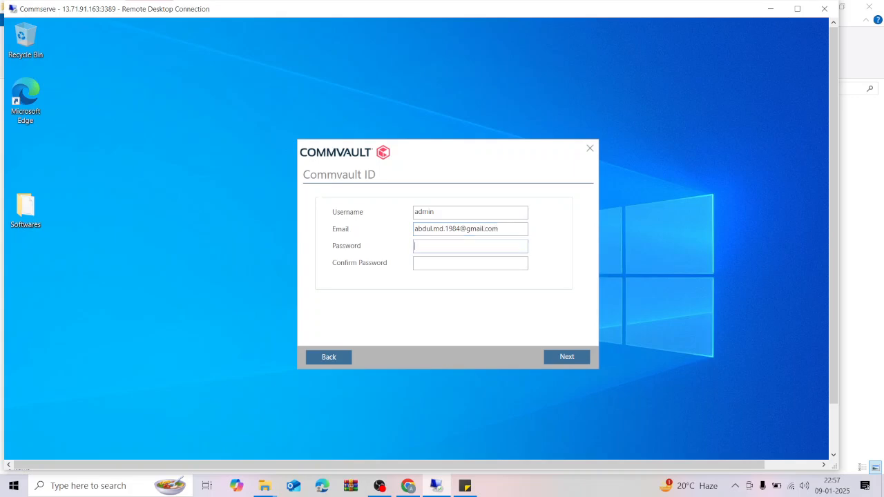
type("*****************")
left_click(564, 358)
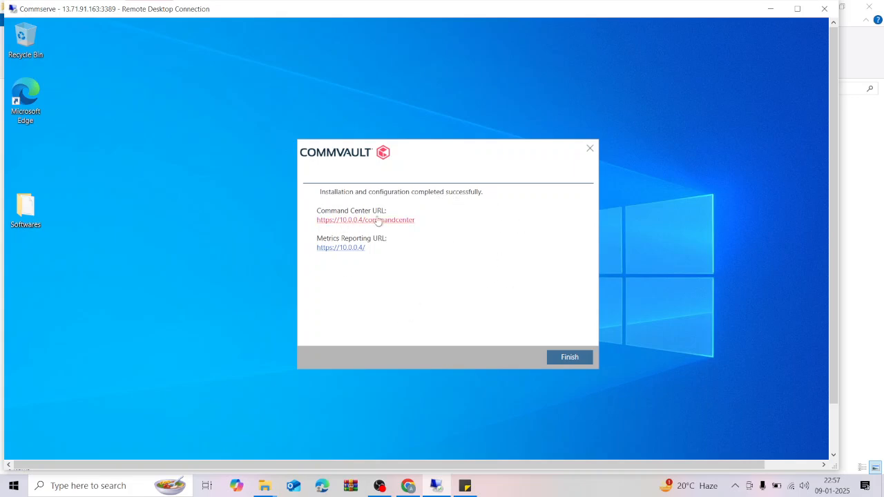
Finish the completed Commvault installation so only the VM desktop remains.
left_click(569, 358)
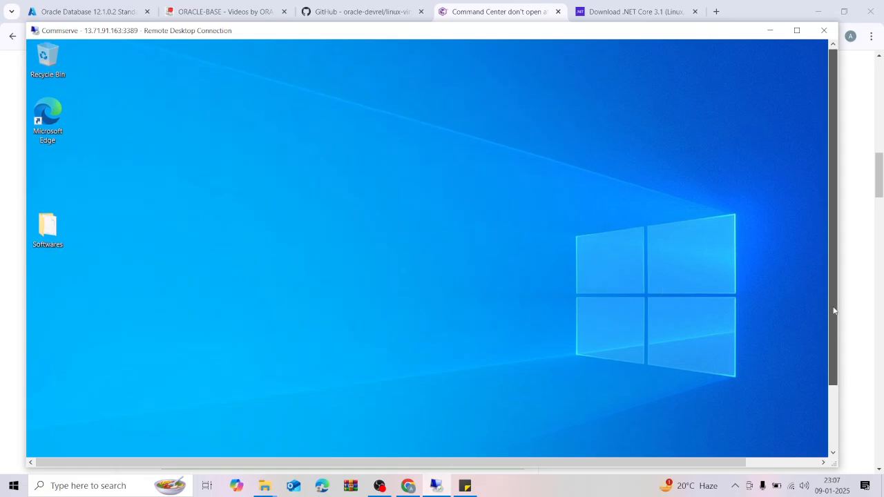
Launch Commvault Process Manager (v11.32.20) and view its Base, CommServe, MediaAgent, Message Queue and Workflow services.
left_click_drag(830, 286, 832, 368)
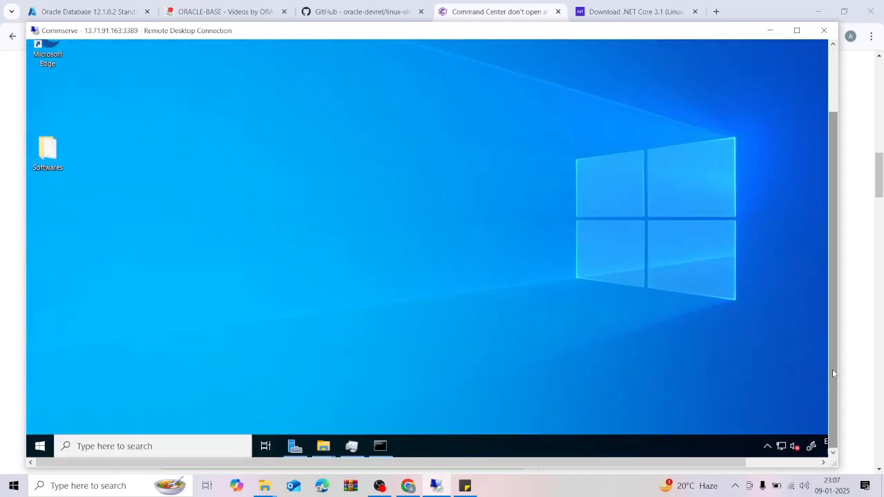
left_click(40, 446)
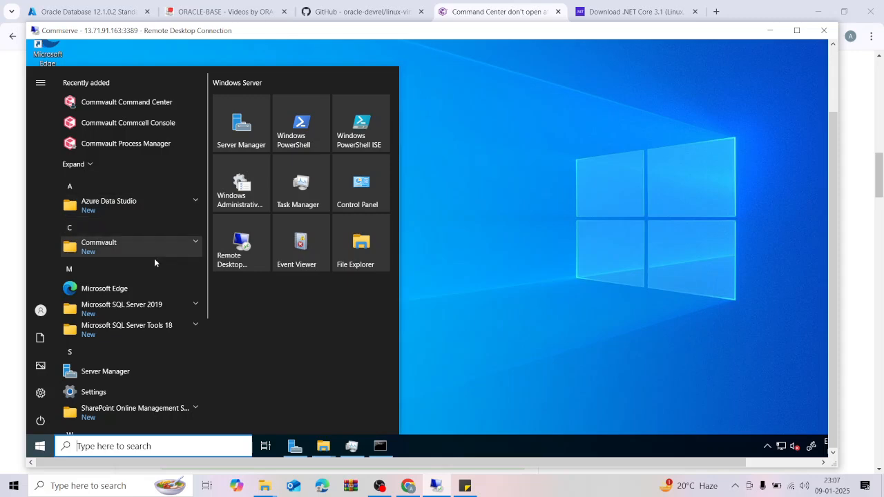
left_click(198, 242)
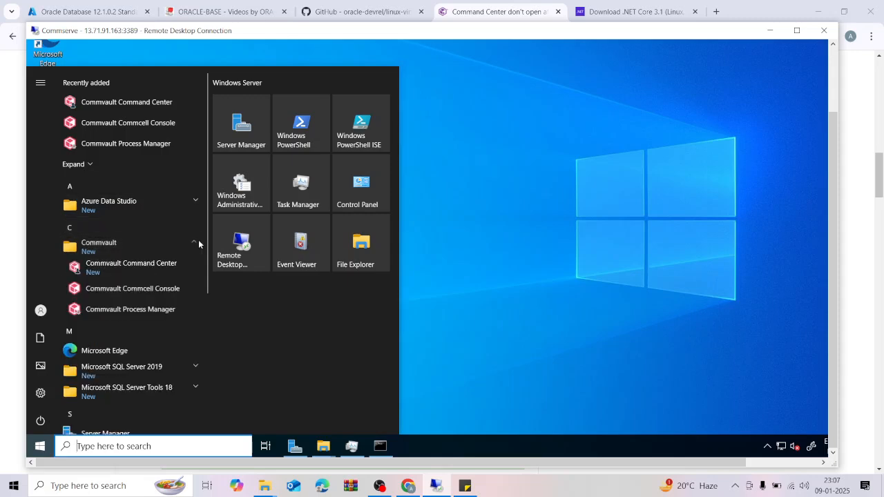
left_click(149, 311)
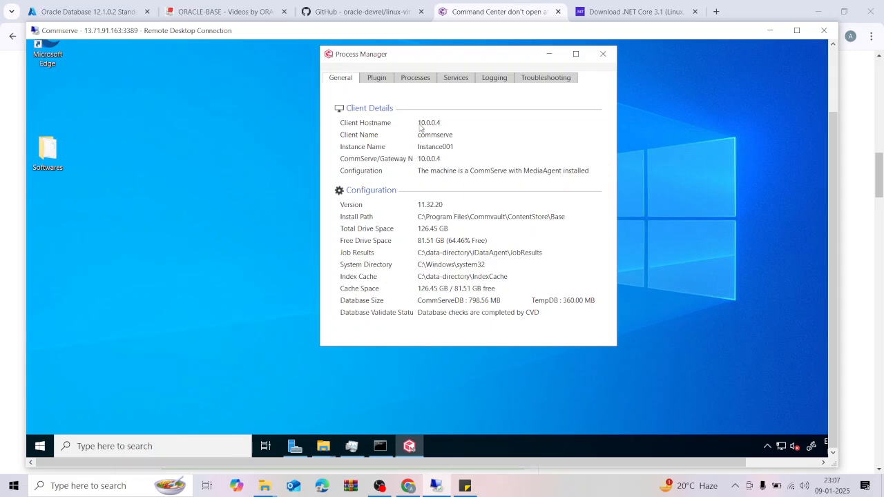
left_click(457, 81)
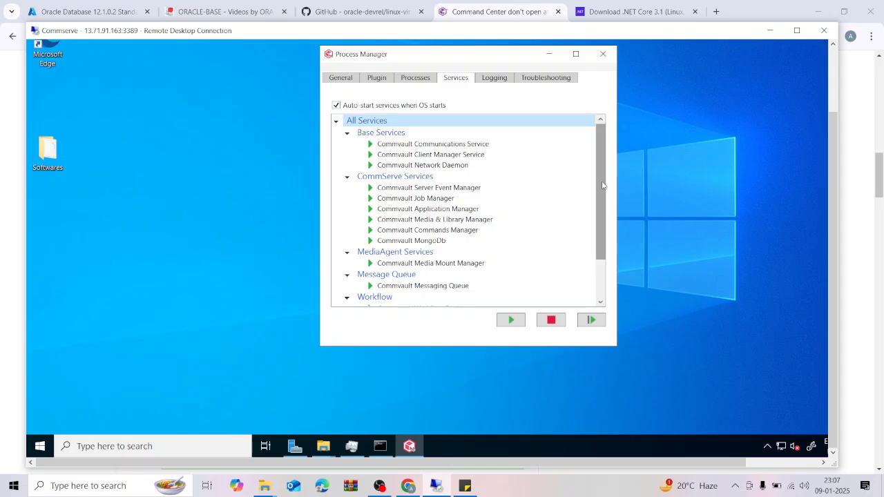
left_click_drag(600, 221, 598, 171)
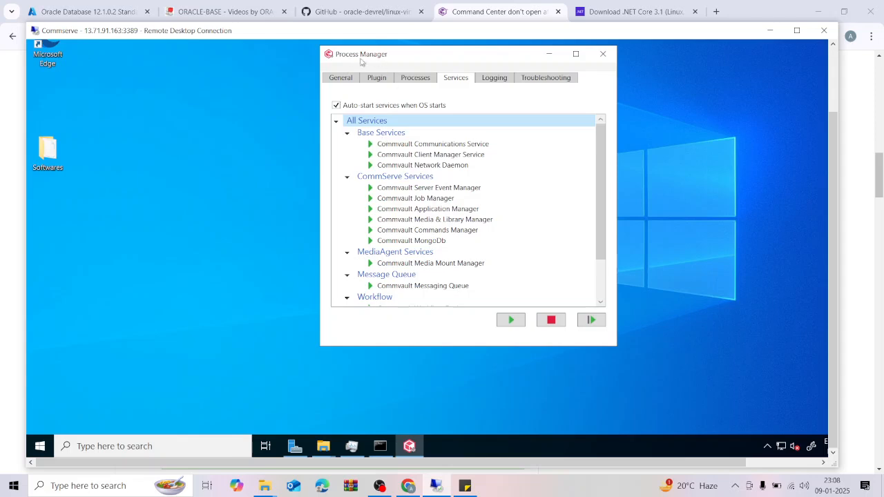
Launch the Commvault CommCell Console and log in as admin to CommCell 10.0.0.4.
left_click(41, 447)
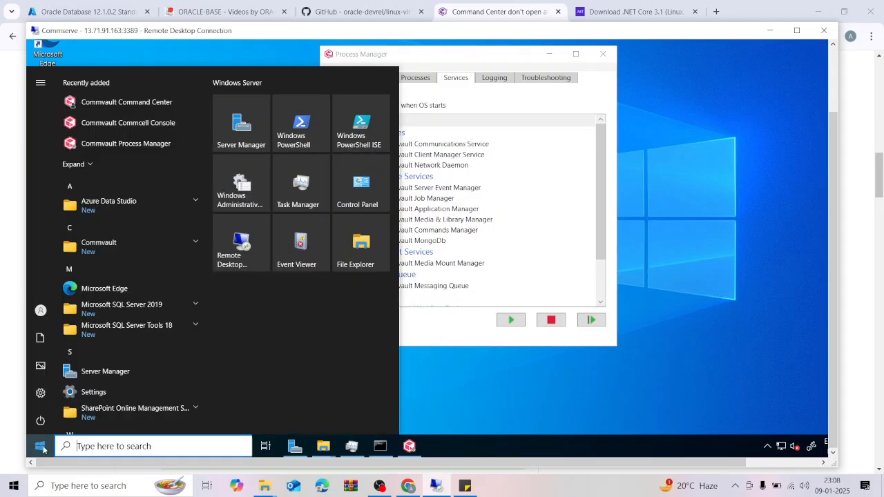
left_click(197, 243)
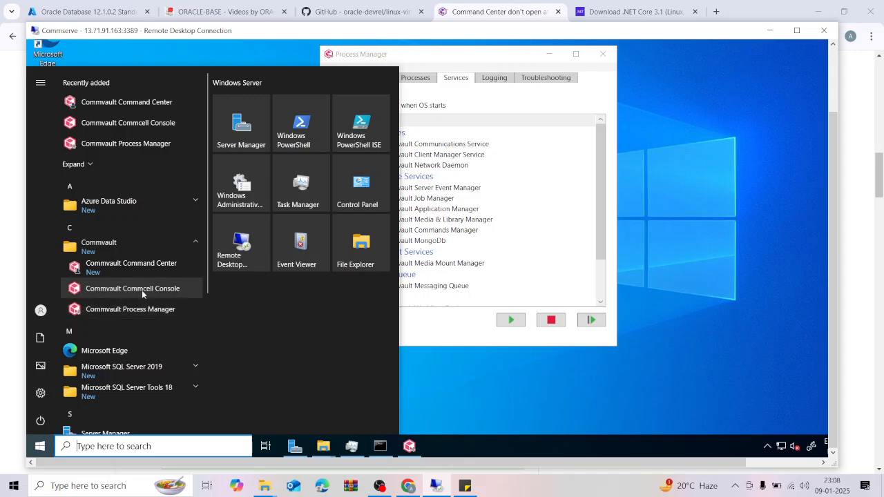
left_click(143, 293)
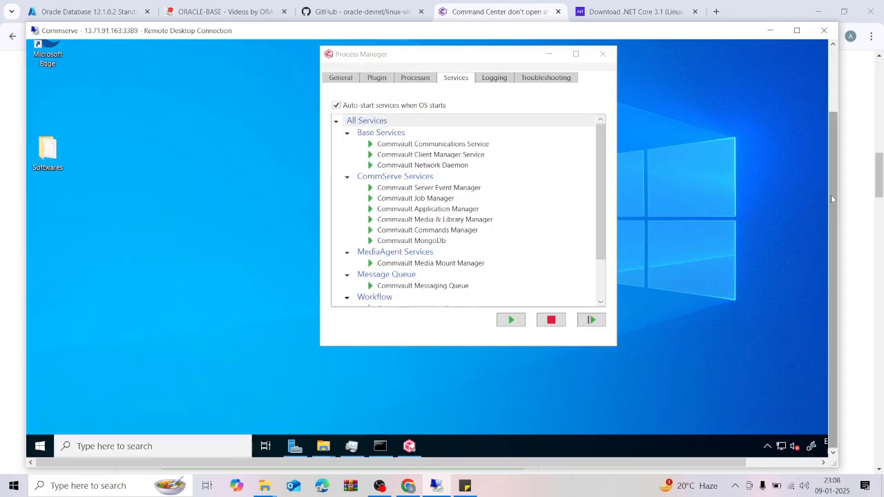
left_click_drag(831, 195, 830, 154)
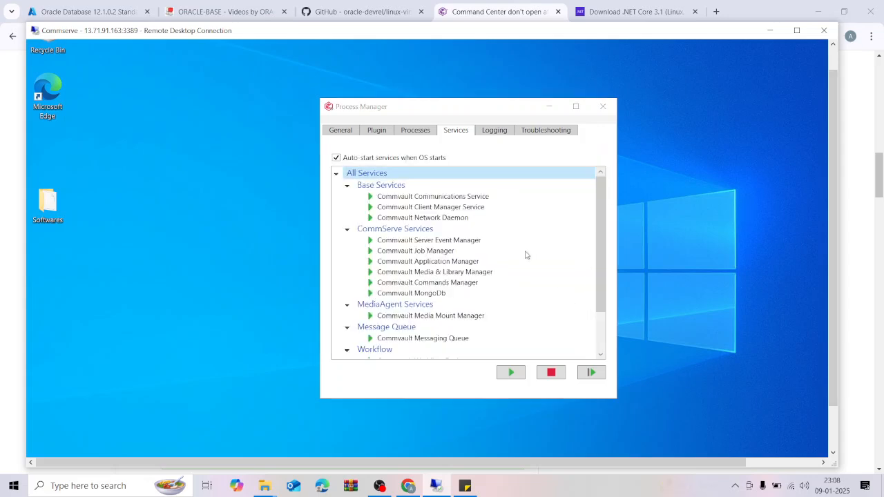
type("admin")
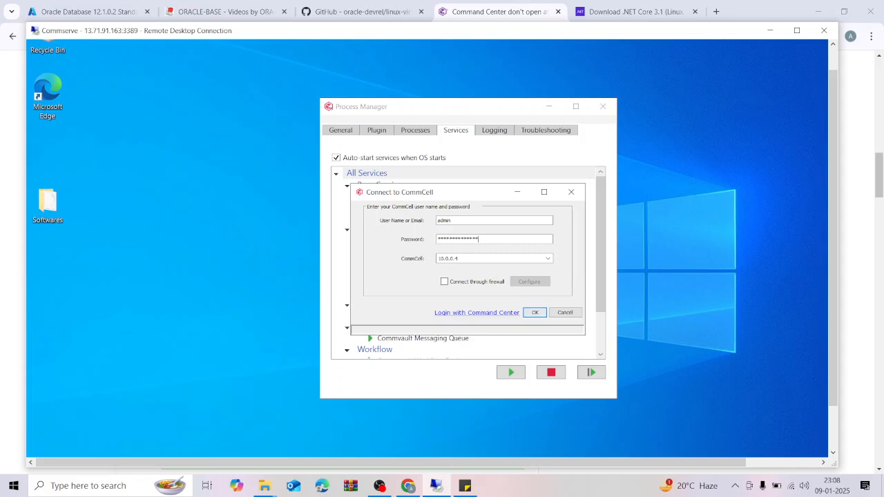
left_click(534, 313)
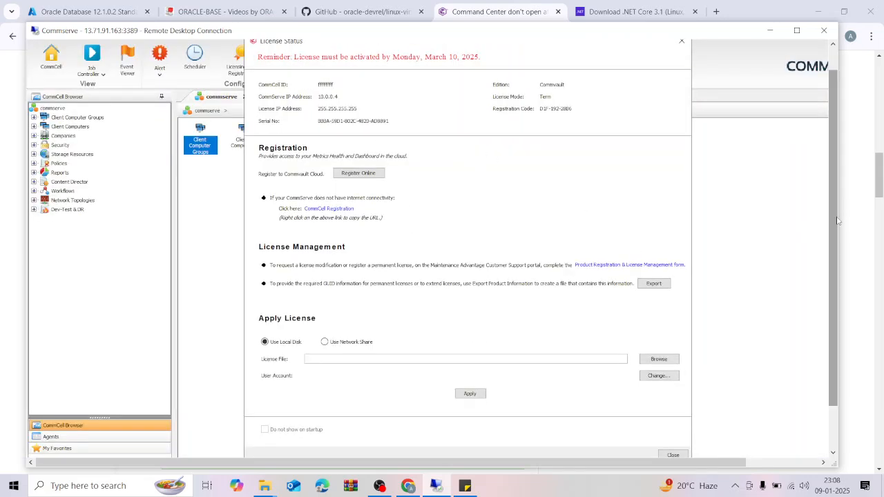
Close the License Status reminder to reveal the commserve home view.
scroll(836, 221, "up", 1)
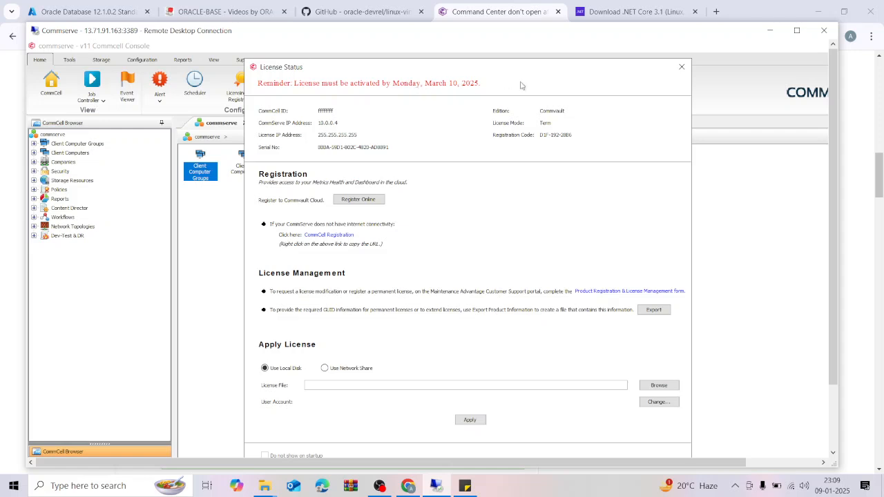
left_click(681, 69)
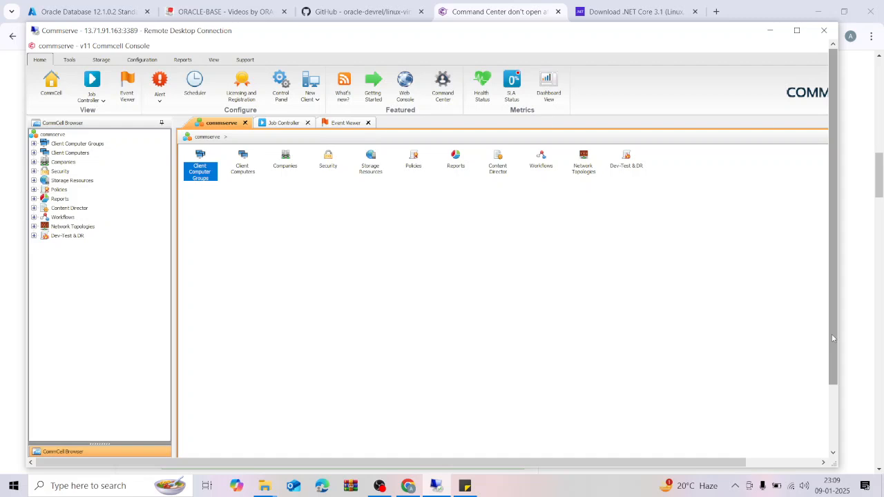
left_click_drag(832, 339, 832, 404)
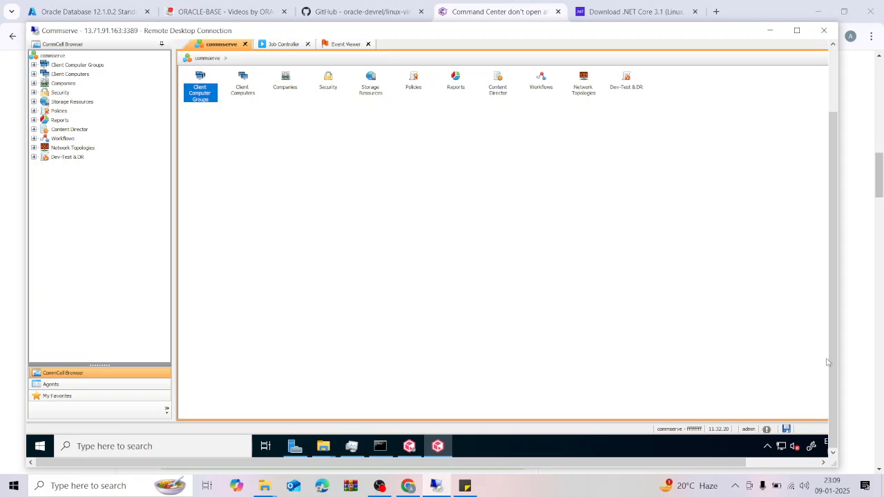
left_click_drag(834, 349, 832, 279)
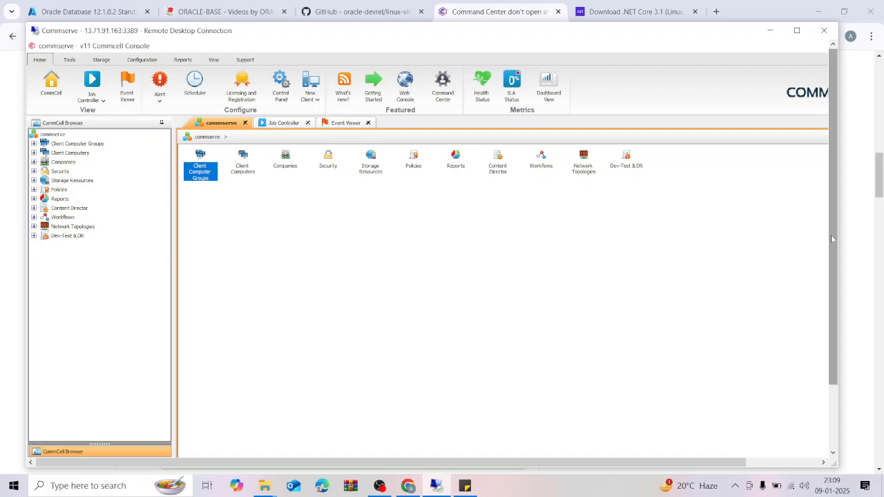
mouse_move(832, 237)
left_mouse_down()
mouse_move(832, 307)
mouse_move(837, 235)
left_mouse_up()
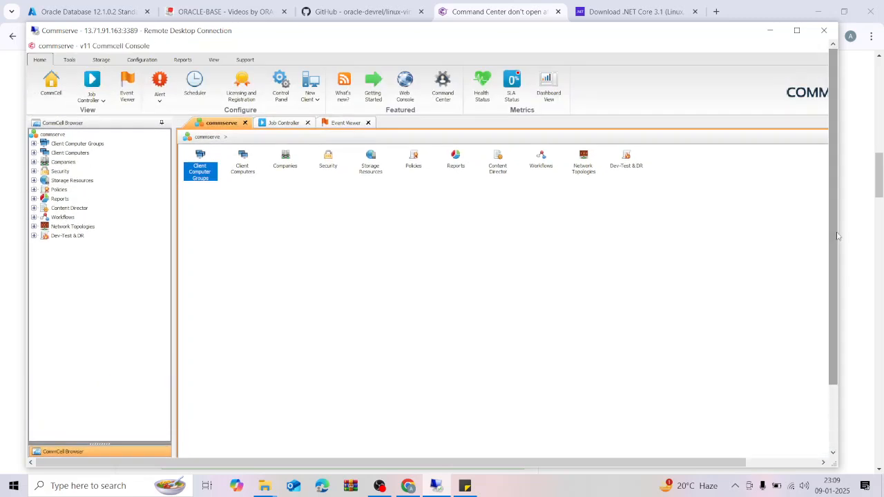